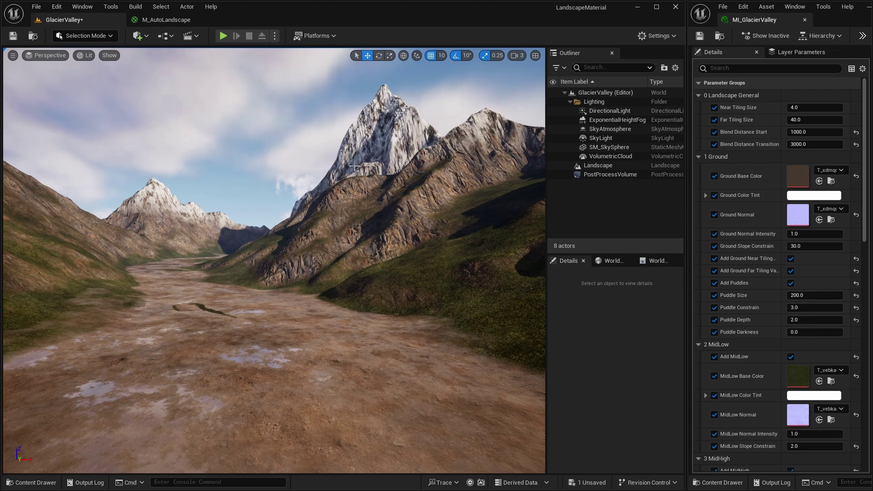
Inspect the mountain terrain's mesh in Wireframe view mode and return the viewport to Lit
mouse_move(349, 173)
right_mouse_down()
mouse_move(383, 174)
mouse_move(350, 174)
right_mouse_up()
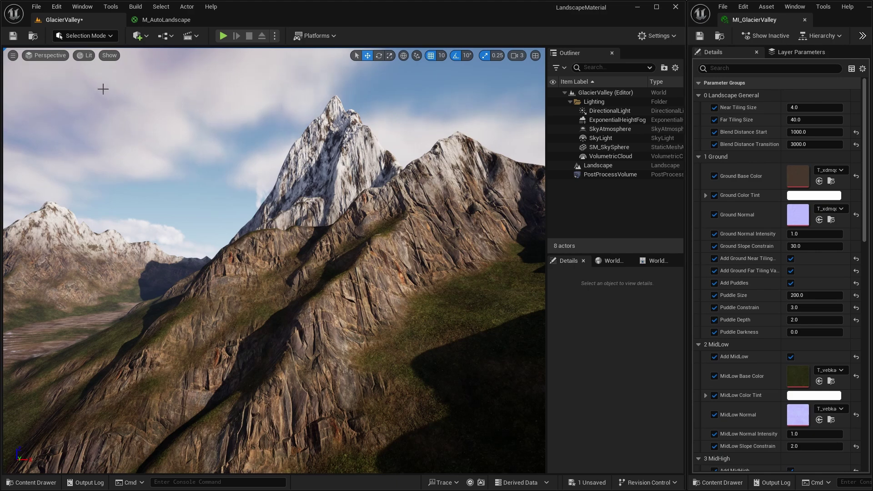
left_click(89, 55)
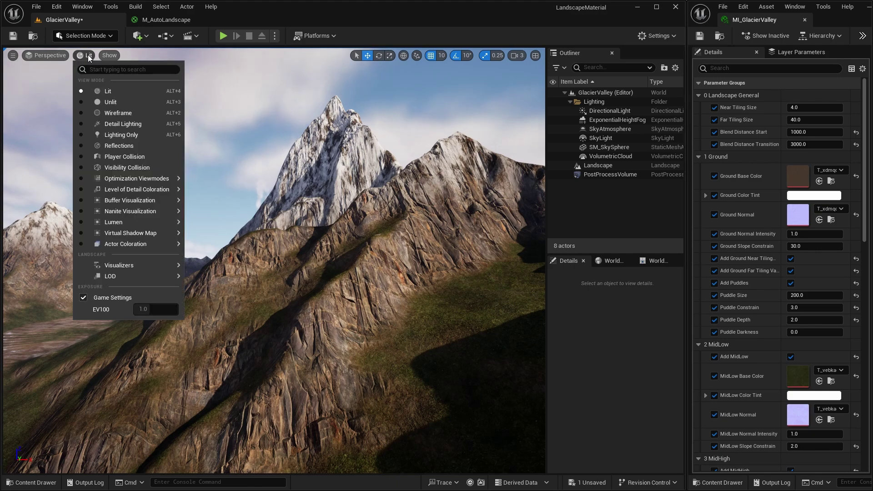
left_click(129, 112)
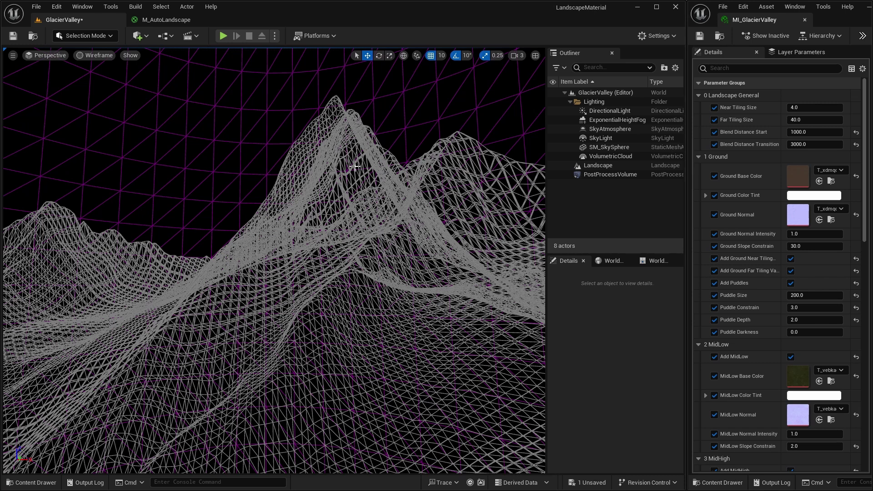
left_click(89, 55)
left_click(119, 89)
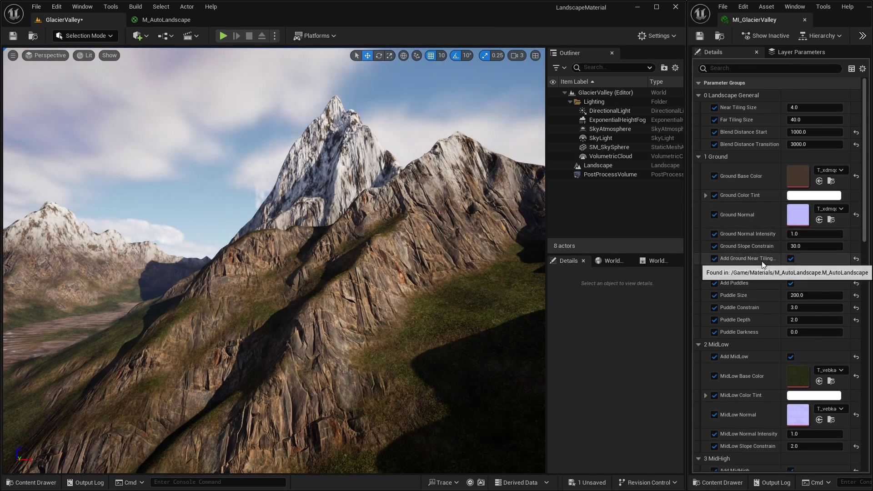
In MI_GlacierValley, disable Add Snow and reset Cliff Base Color and Cliff Normal to their default textures
scroll(762, 261, "down", 5)
scroll(762, 261, "down", 11)
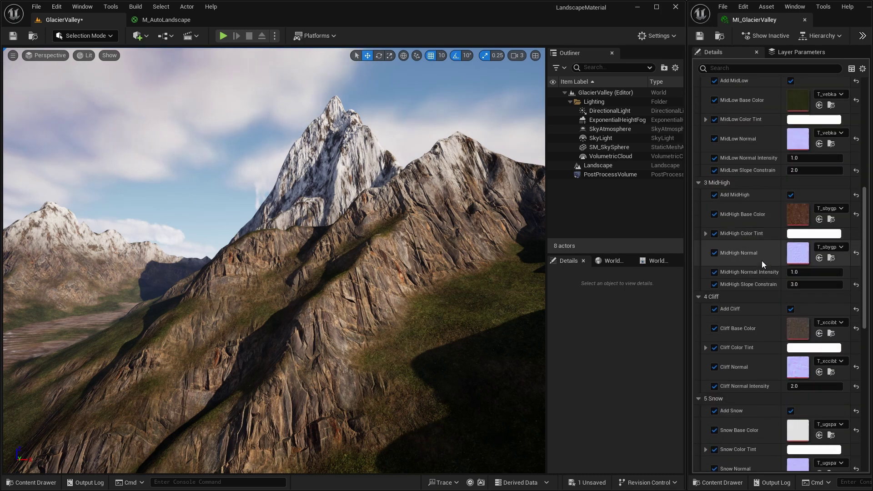
left_click(791, 309)
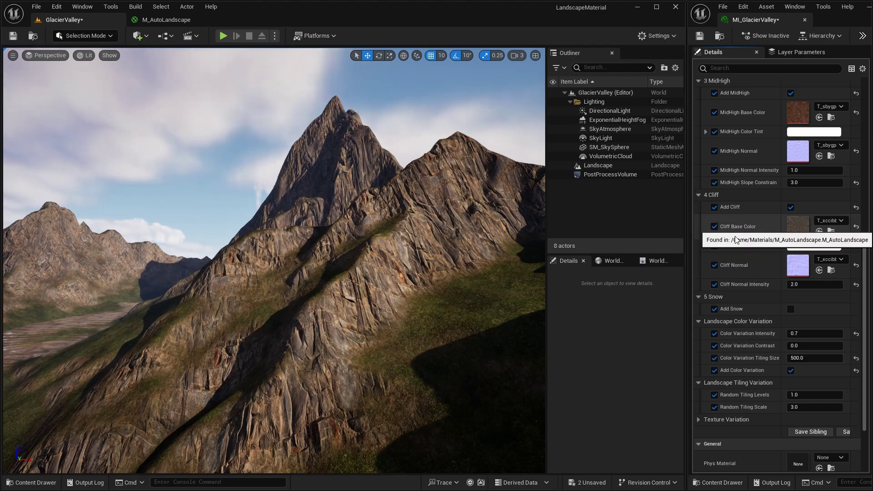
left_click(856, 227)
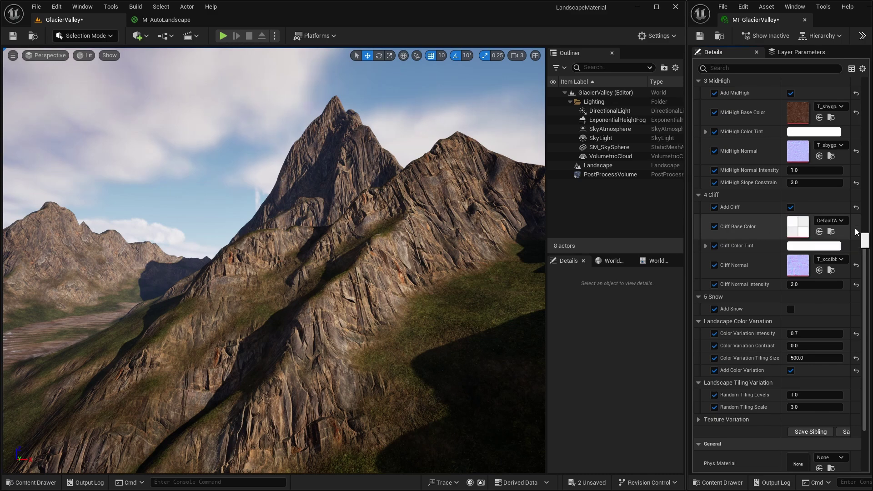
left_click(856, 265)
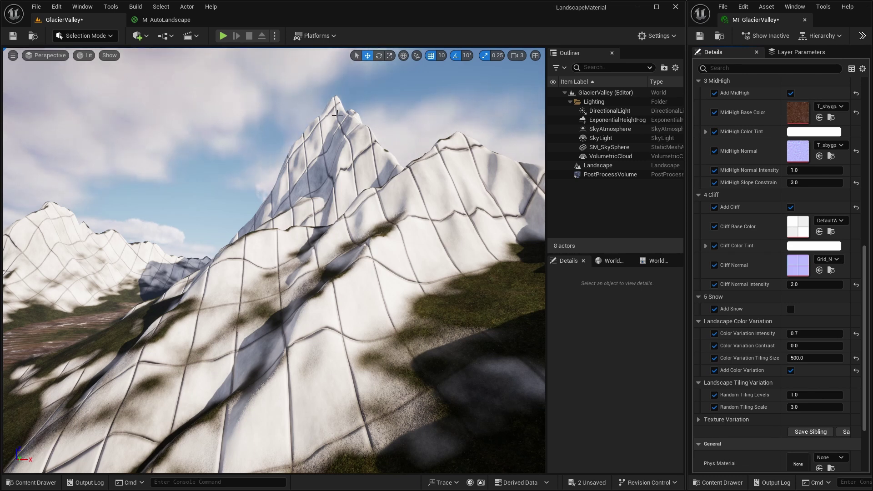
Delete the VolumetricCloud actor from the level
left_click(619, 157)
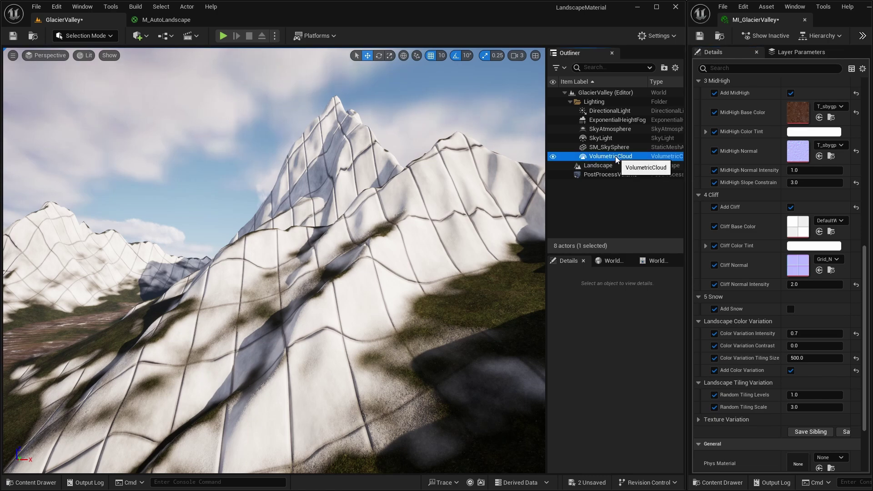
key("Delete")
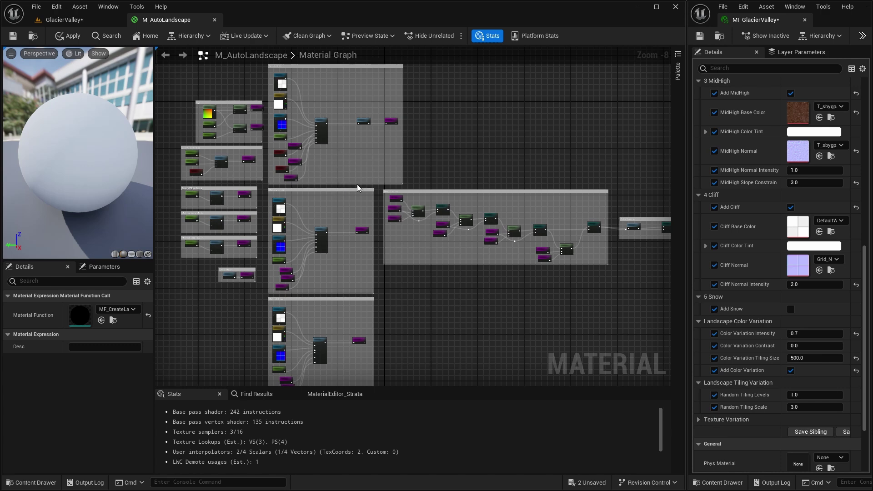
Open the MF_CreateLayer function from the MidLow Layer group of the M_AutoLandscape graph
scroll(350, 201, "up", 5)
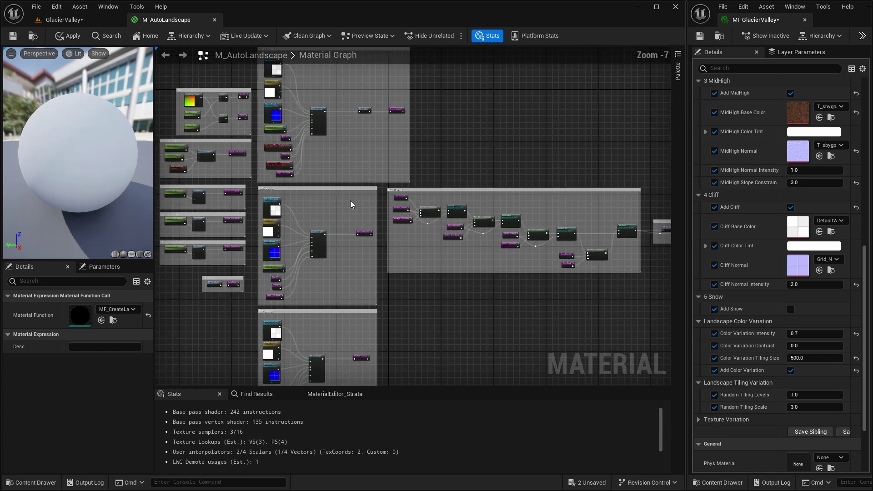
right_click_drag(413, 165, 383, 127)
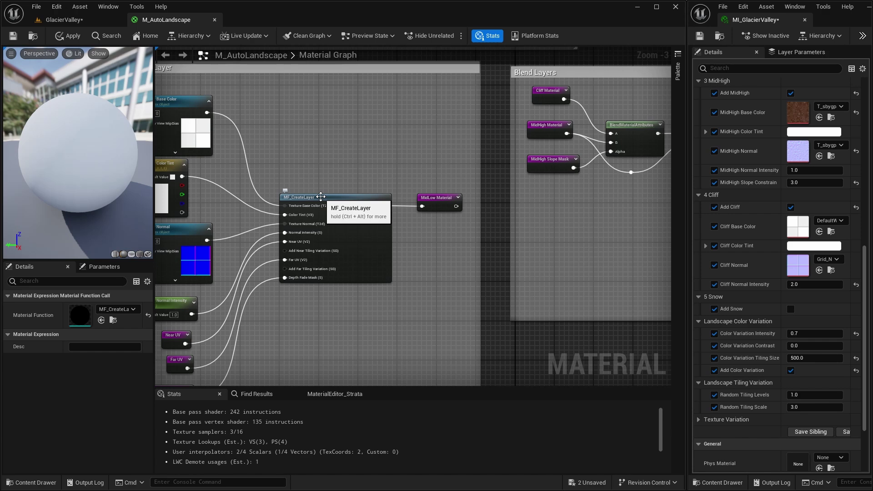
right_click_drag(354, 164, 386, 160)
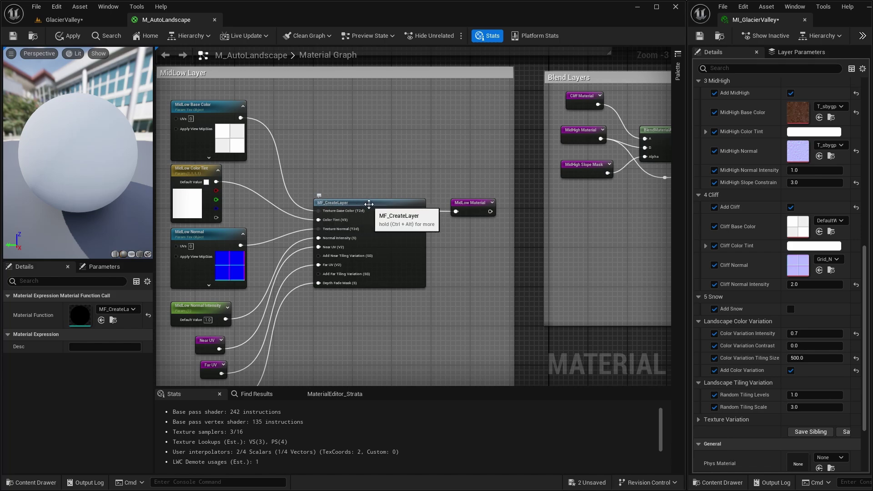
double_click(368, 204)
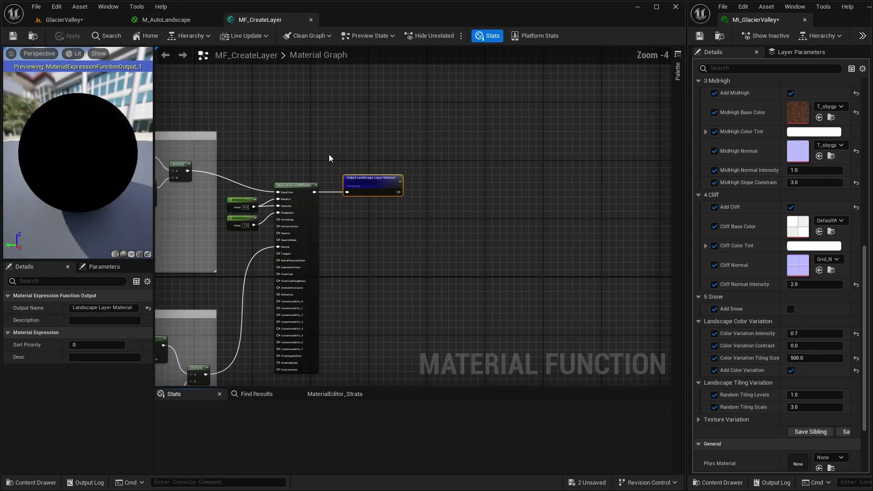
Add a Texture Base Color named reroute node in the empty area below the Textures comment group
scroll(329, 158, "down", 3)
right_click_drag(312, 179, 545, 201)
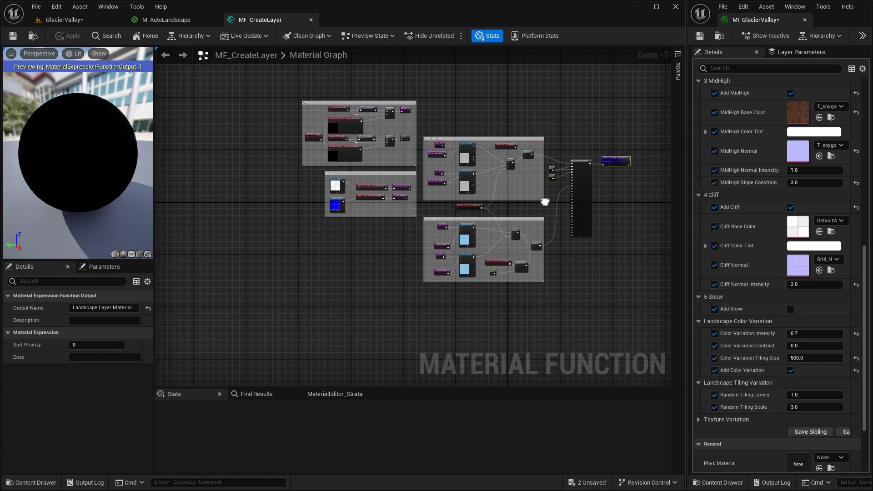
scroll(384, 222, "up", 4)
right_click_drag(383, 222, 375, 257)
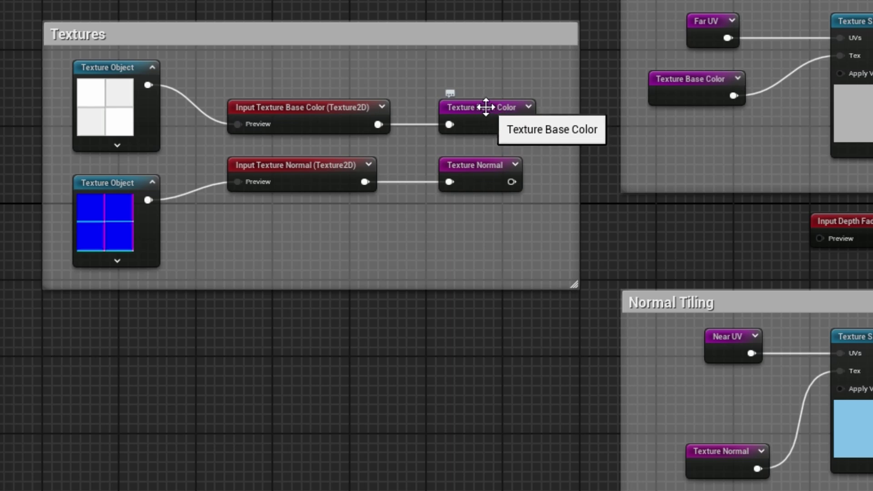
right_click_drag(471, 249, 443, 105)
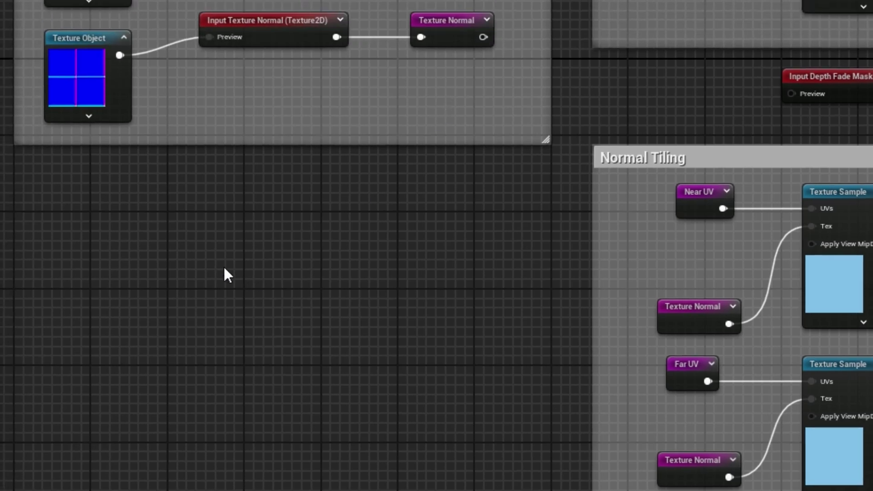
right_click_drag(221, 257, 197, 292)
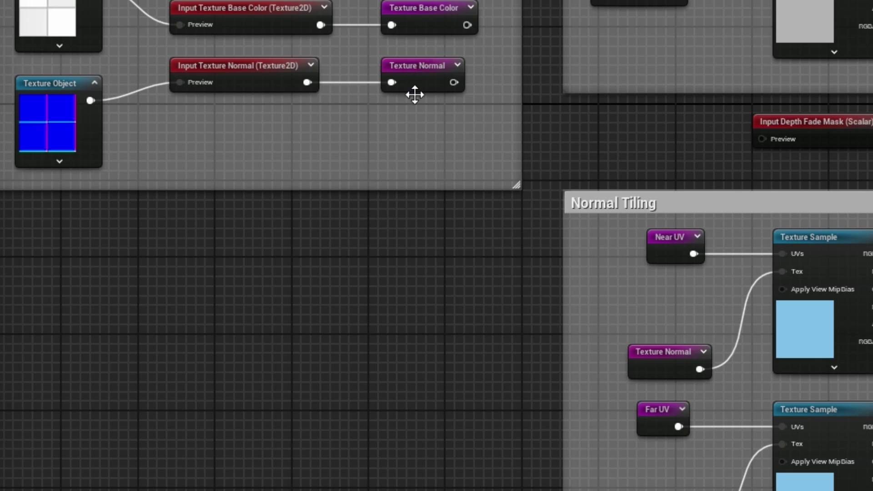
right_click_drag(355, 278, 485, 272)
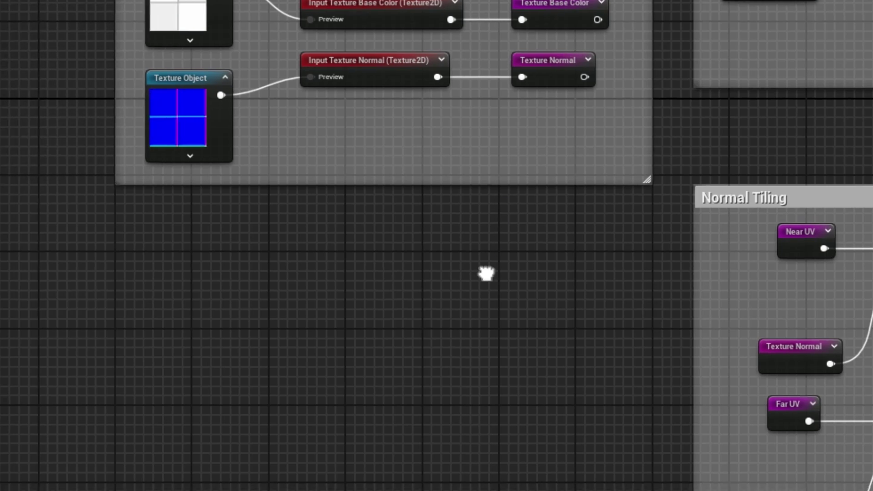
right_click(162, 306)
type("tex")
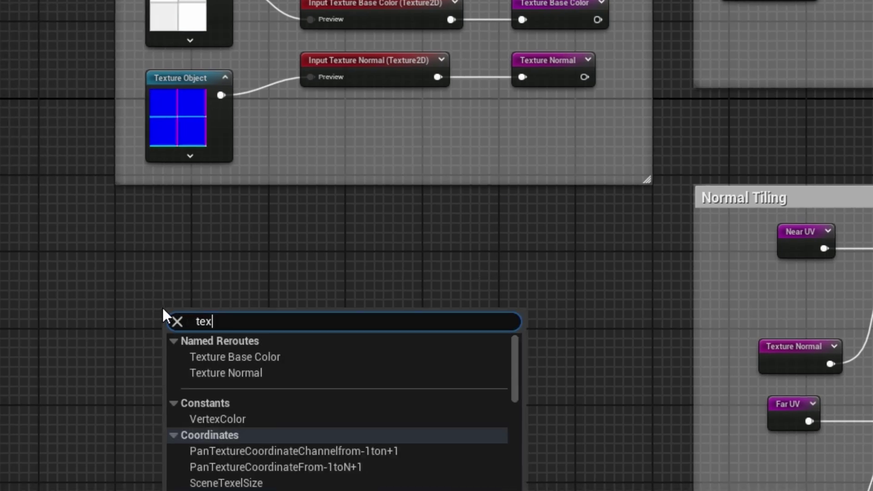
type("ture base")
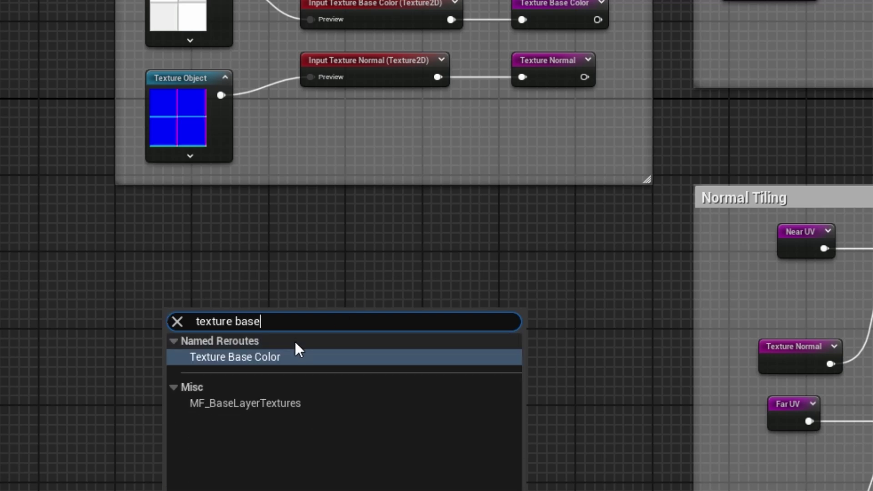
left_click(294, 348)
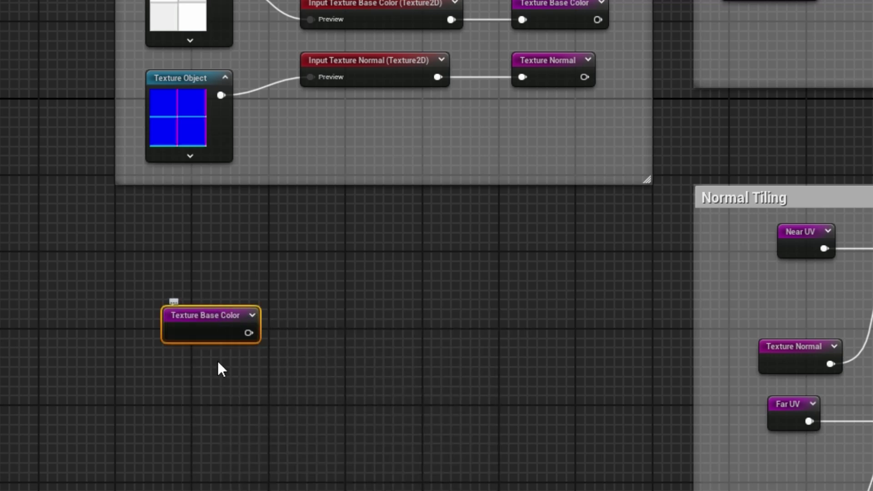
Add a Texture Normal named reroute node below the new Texture Base Color node
right_click(209, 419)
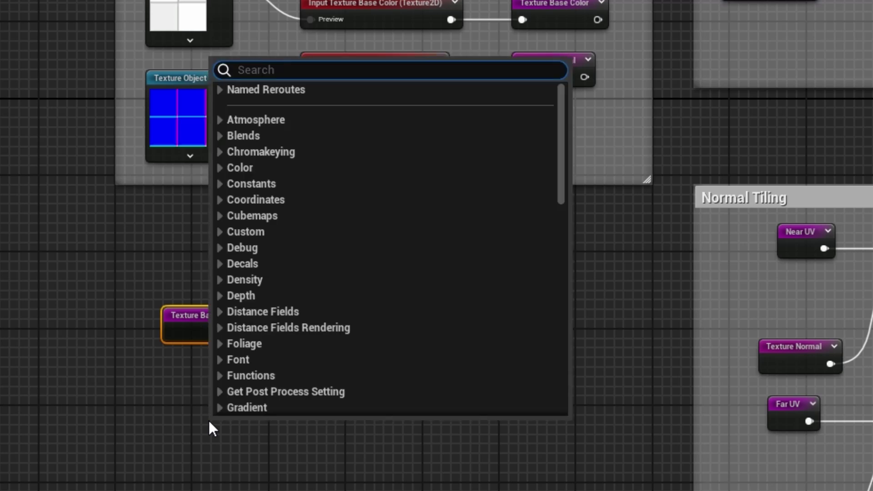
type("texture nor")
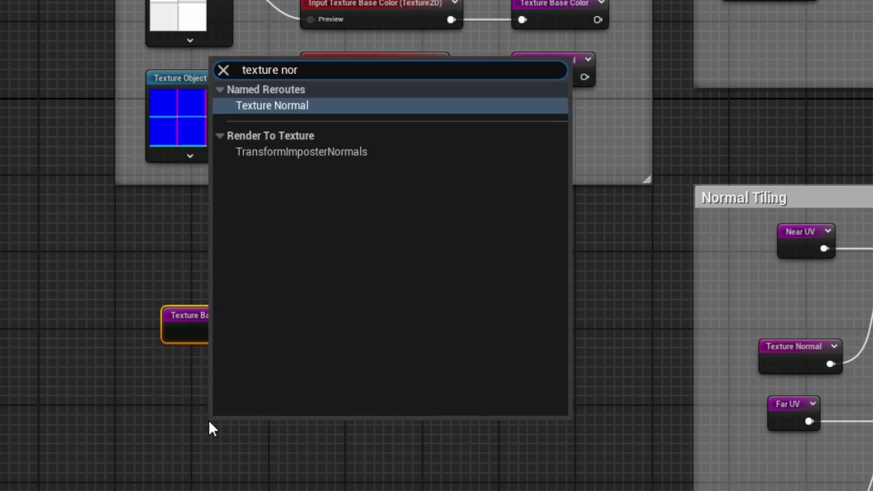
left_click(293, 105)
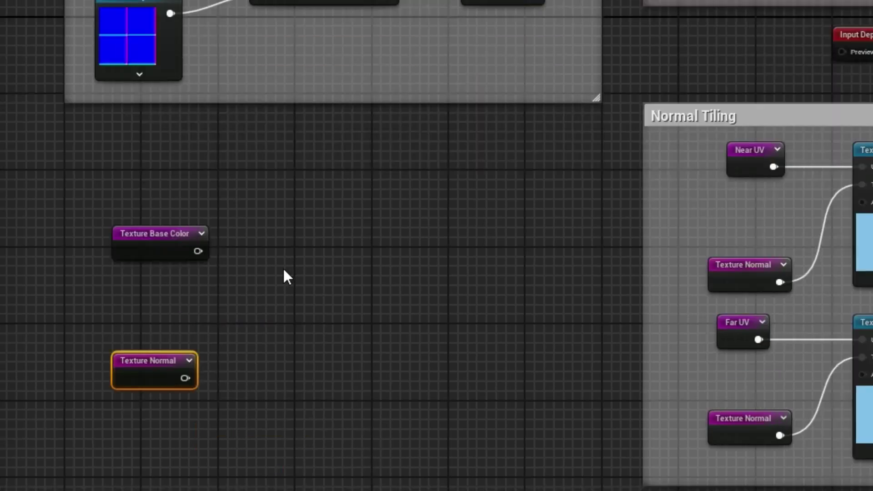
Add a WorldAlignedTexture node beside the new Texture Base Color reroute
right_click(273, 245)
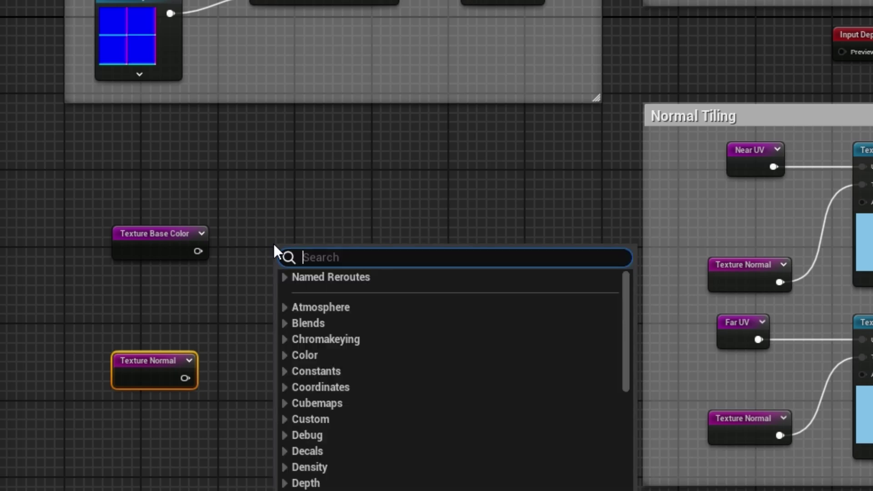
type("world aligned")
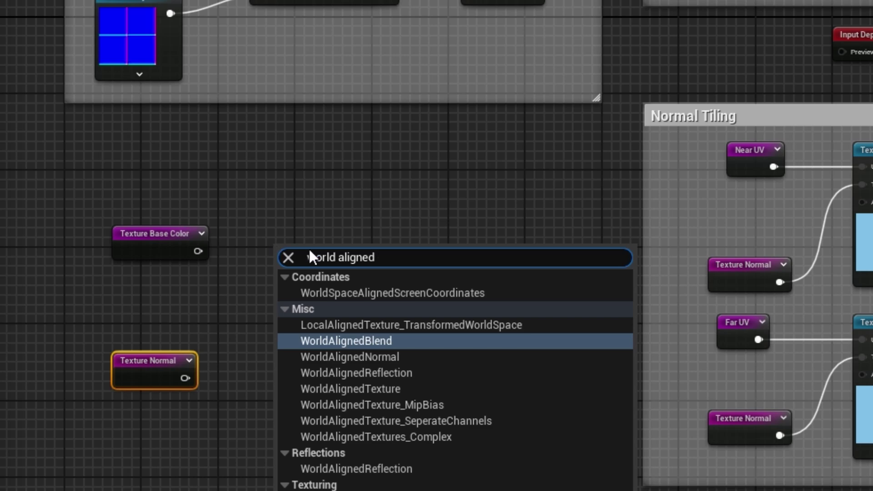
left_click(376, 389)
left_click_drag(342, 248, 341, 232)
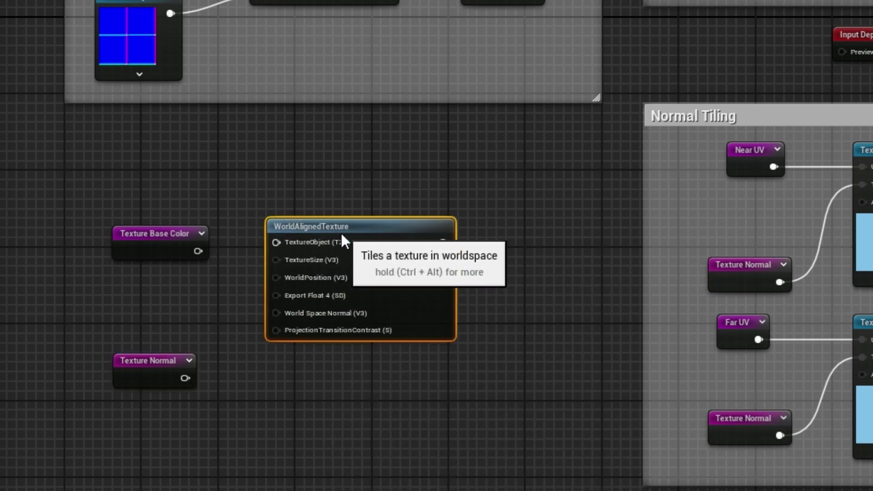
Add a WorldAlignedNormal node and place it directly below the WorldAlignedTexture node
right_click(323, 403)
type("world")
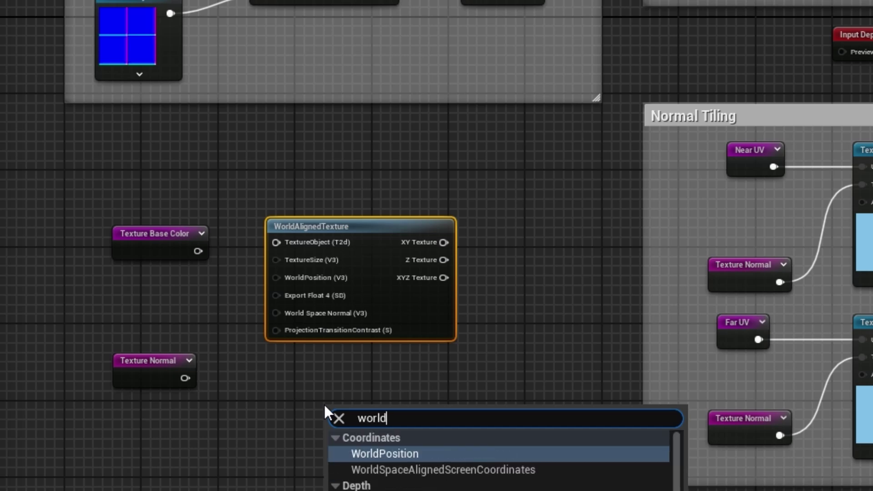
type(" aligned")
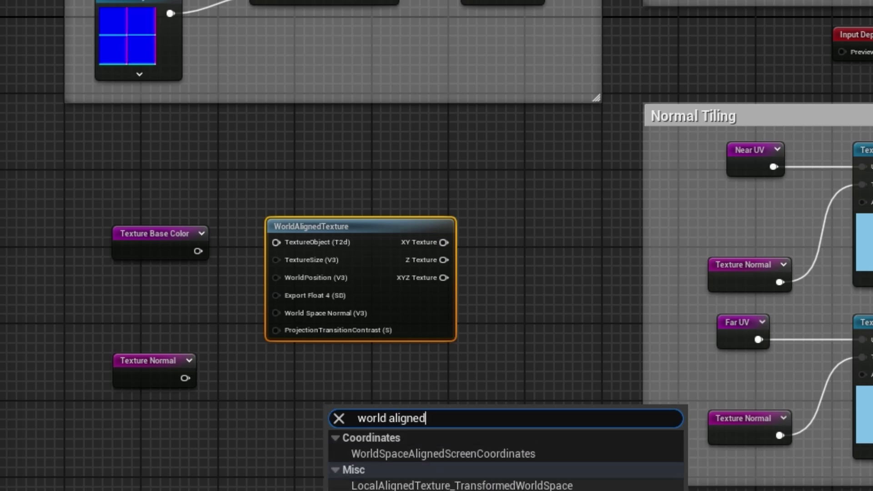
key("Return")
left_click_drag(395, 412, 347, 370)
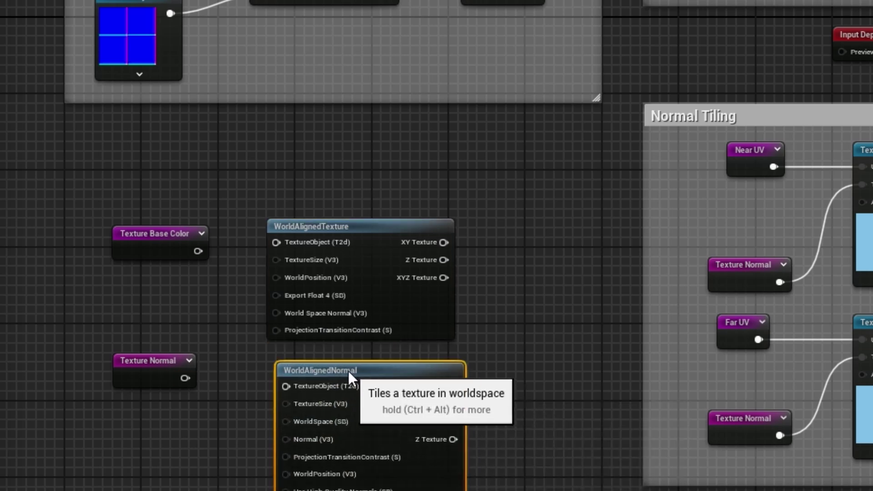
Connect Texture Base Color to WorldAlignedTexture's TextureObject input and Texture Normal to WorldAlignedNormal's TextureObject input
right_click_drag(216, 419, 205, 350)
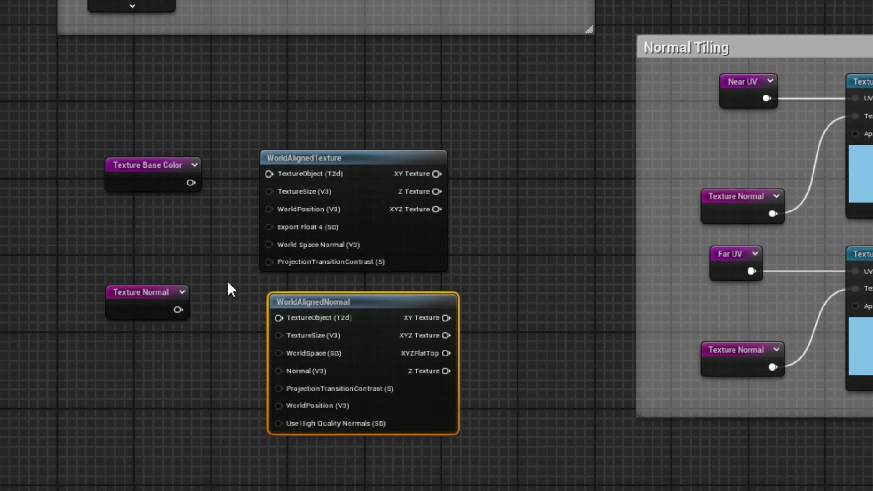
right_click_drag(230, 289, 180, 279)
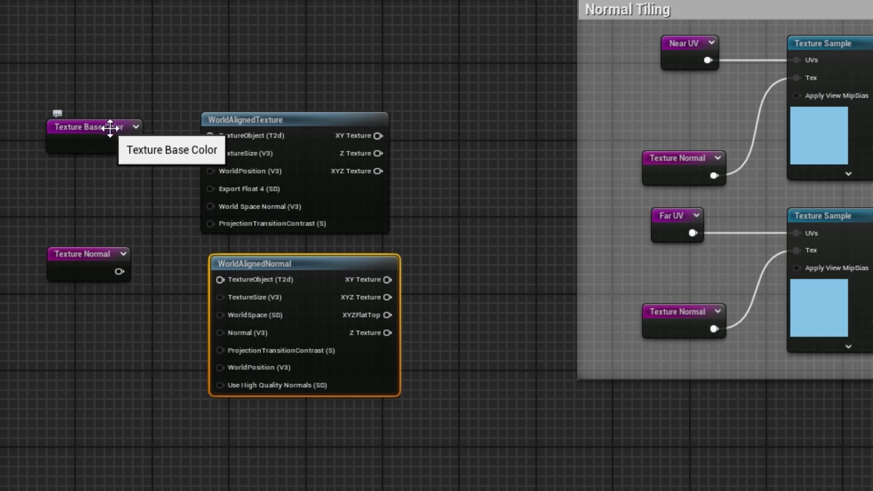
left_click_drag(132, 144, 212, 136)
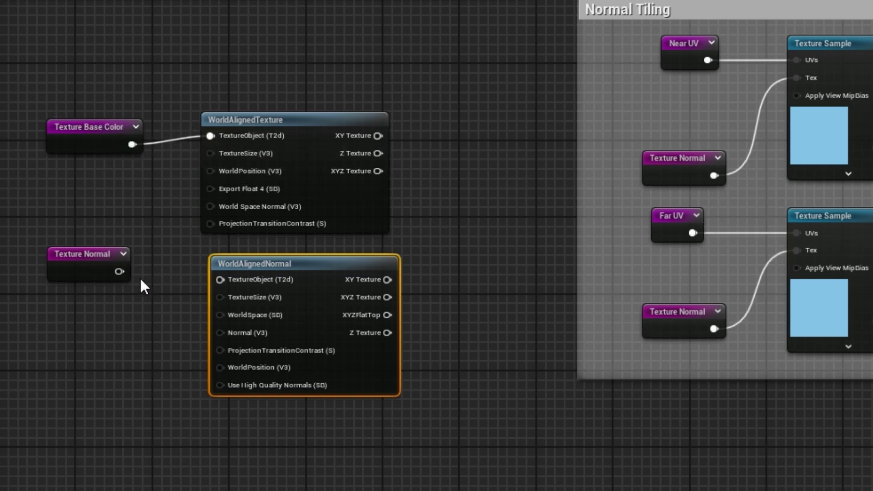
left_click_drag(118, 272, 227, 279)
right_click_drag(421, 220, 351, 236)
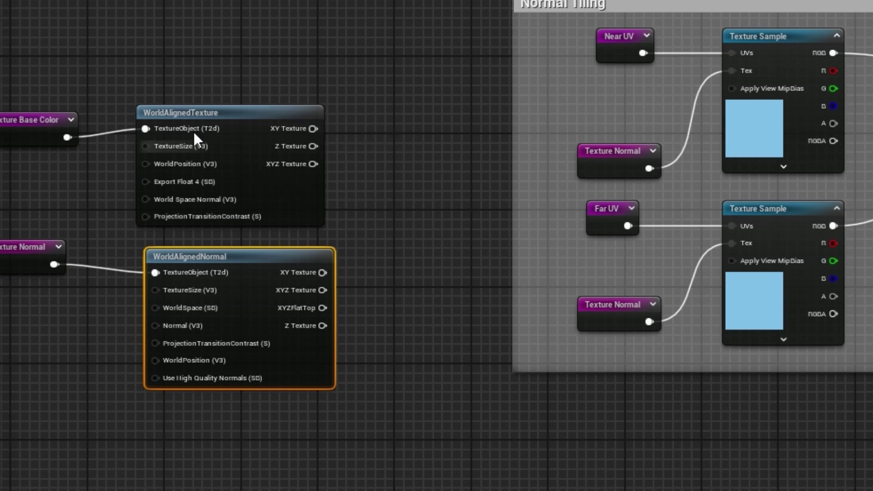
Add a named reroute declaration called Triplanar Color to the XYZ Texture output of WorldAlignedTexture
right_click_drag(413, 246, 398, 304)
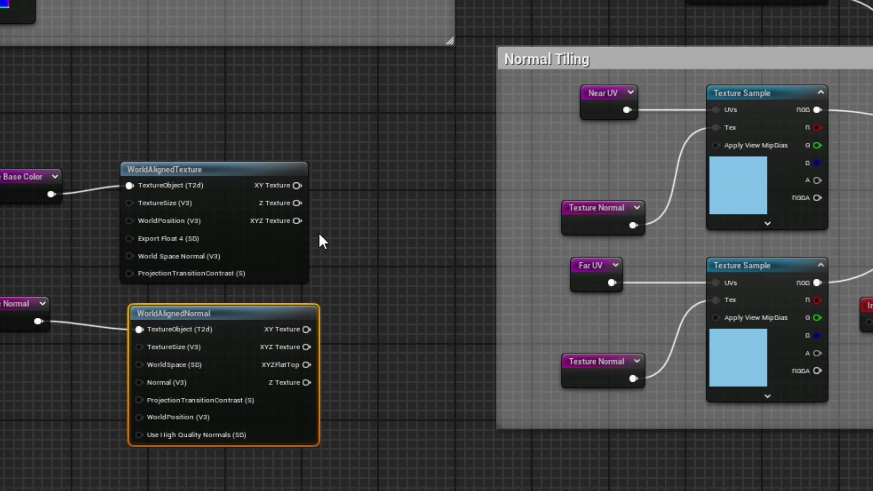
left_click_drag(299, 222, 341, 199)
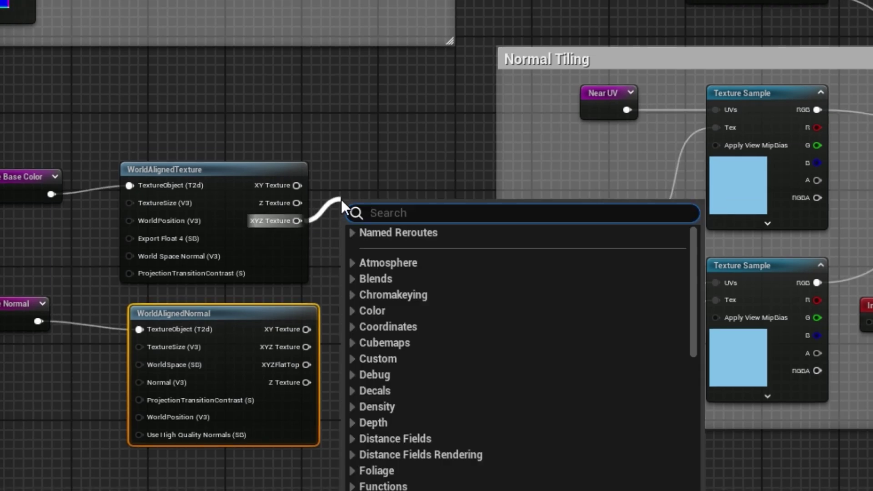
type("add")
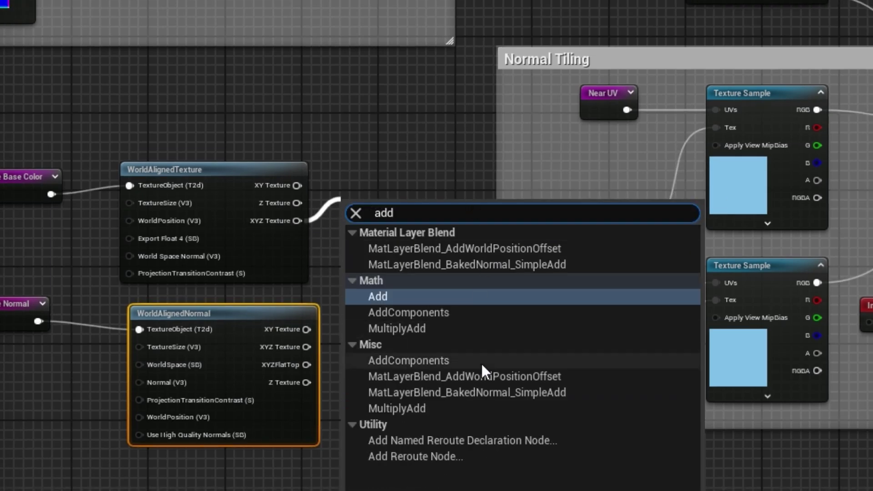
left_click(464, 439)
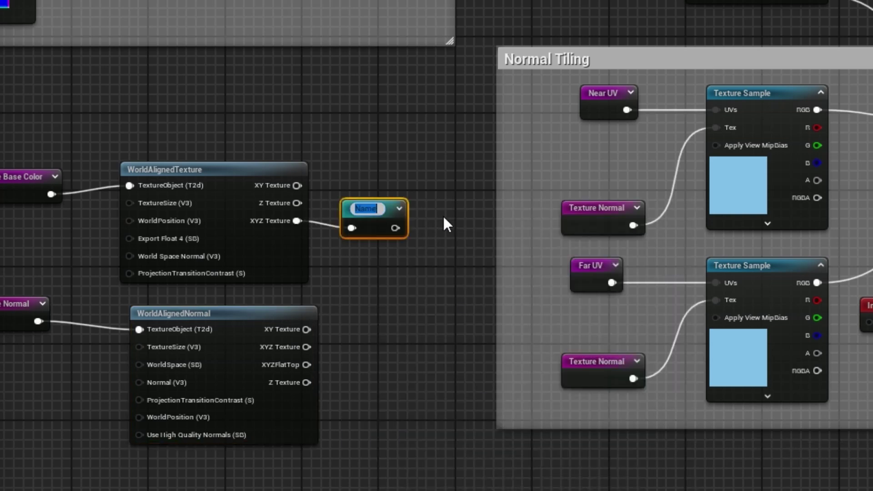
type("Tr")
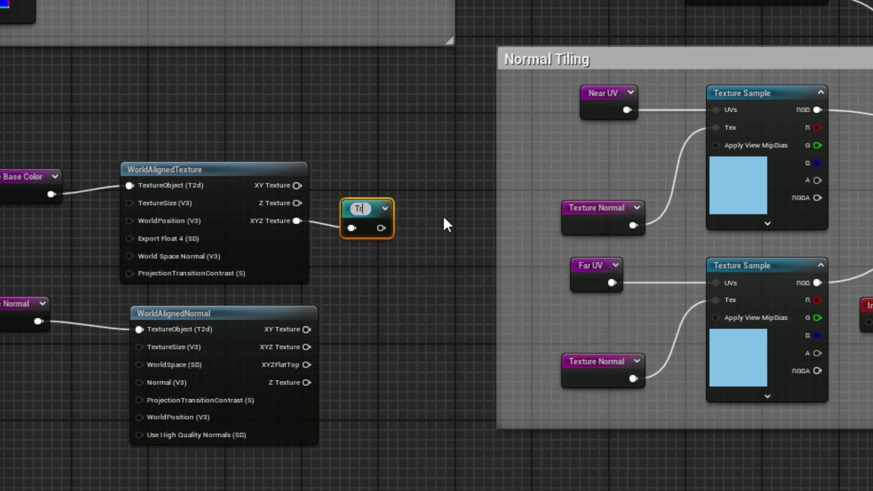
type("iplanar Color")
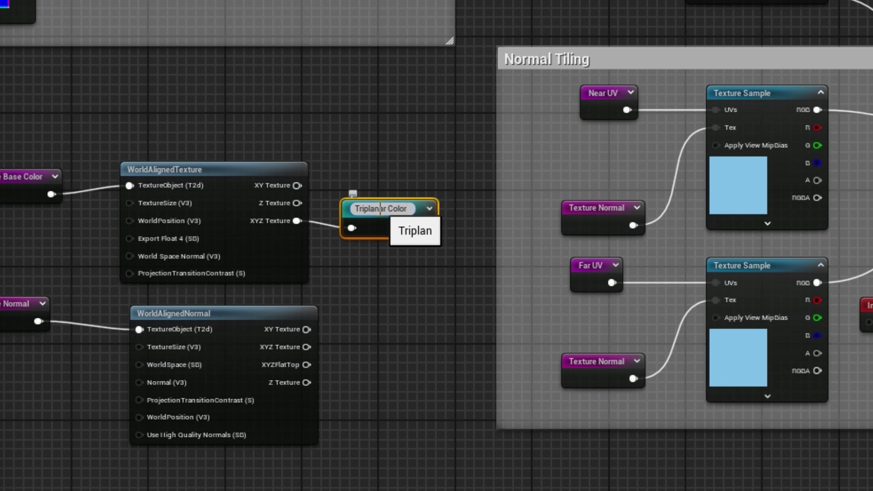
key("Return")
Add a named reroute declaration called Triplanar Normal to the XYZ Texture output of WorldAlignedNormal
right_click_drag(372, 330, 358, 236)
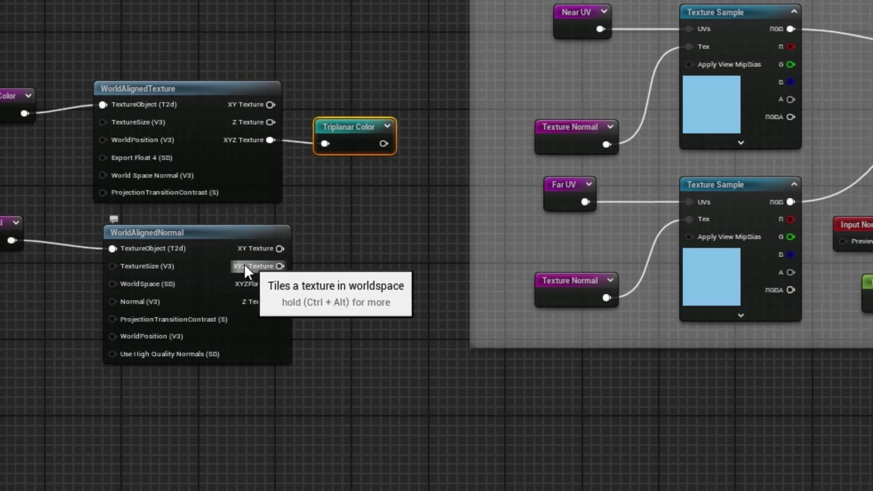
left_click_drag(280, 267, 315, 264)
type("add")
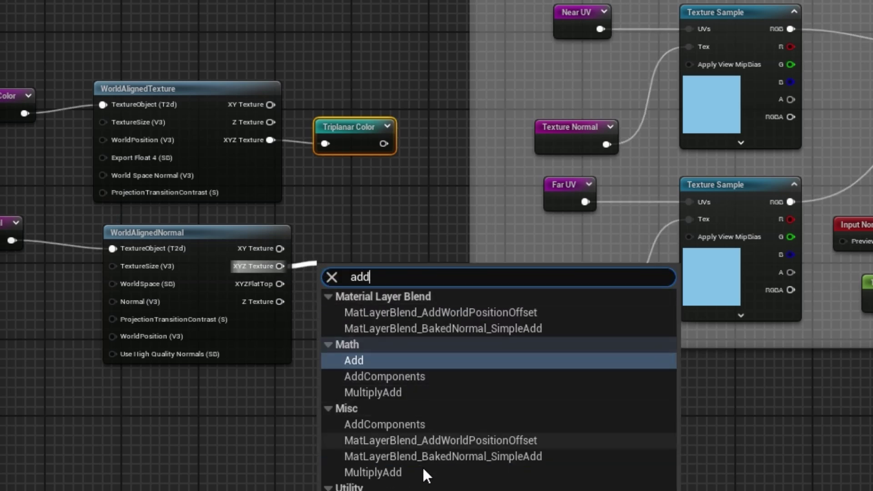
key("Return")
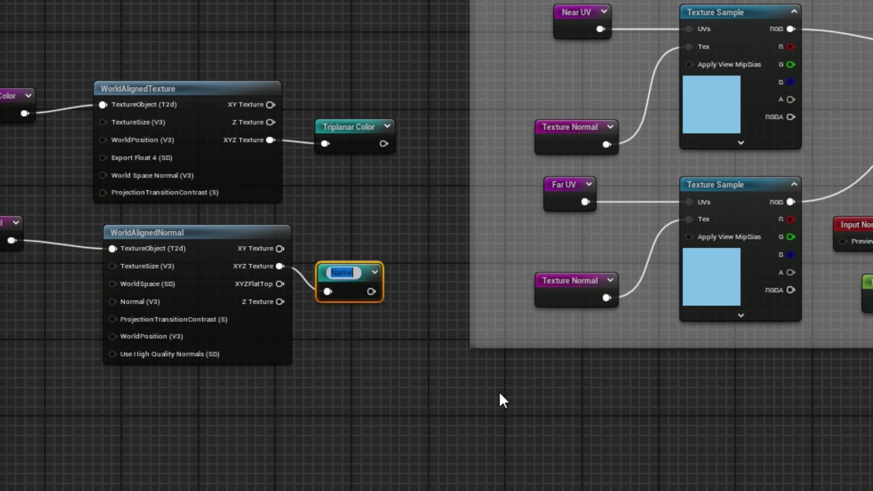
type("Triplanar")
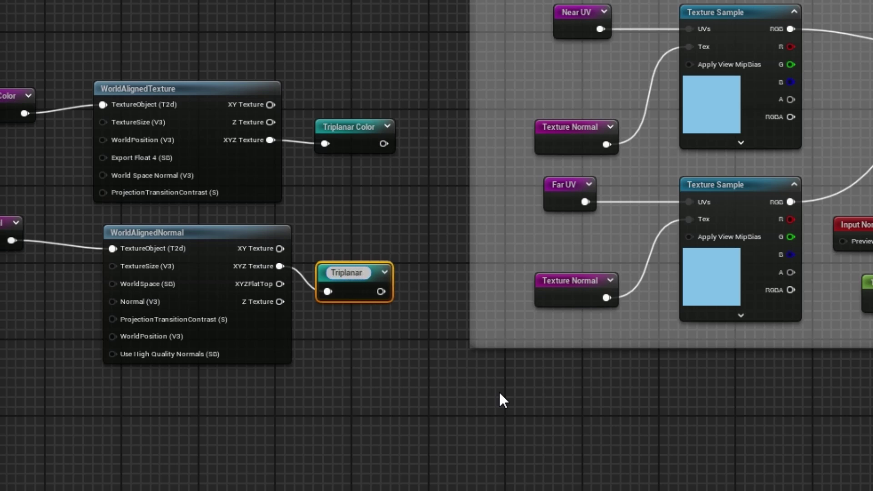
type(" Normal")
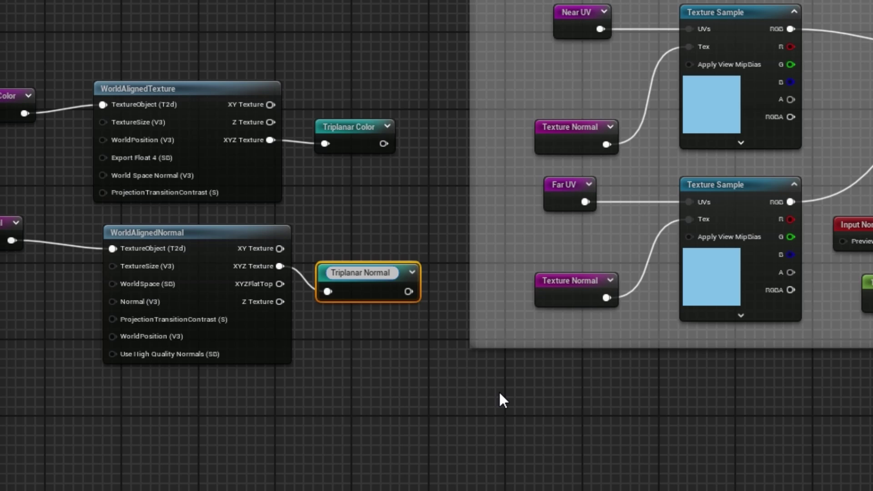
key("Return")
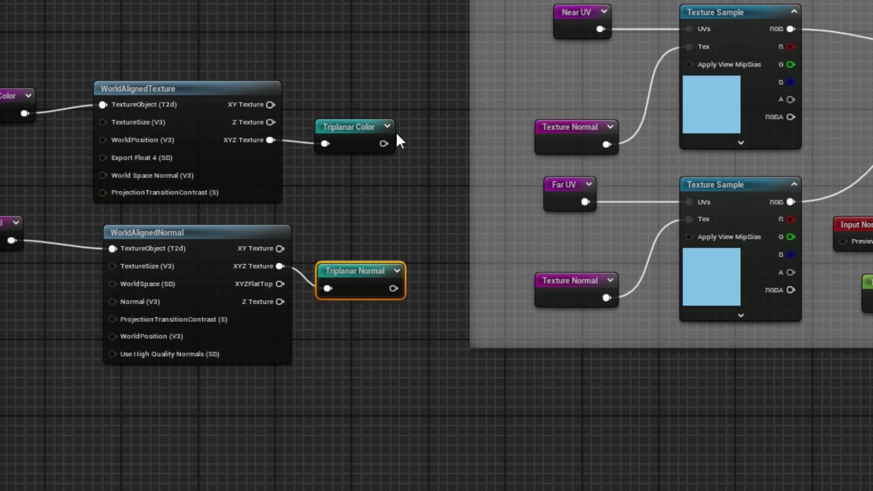
Align the Triplanar Color and Triplanar Normal reroutes with their source outputs and straighten the connections in both node rows
left_click_drag(358, 127, 367, 118)
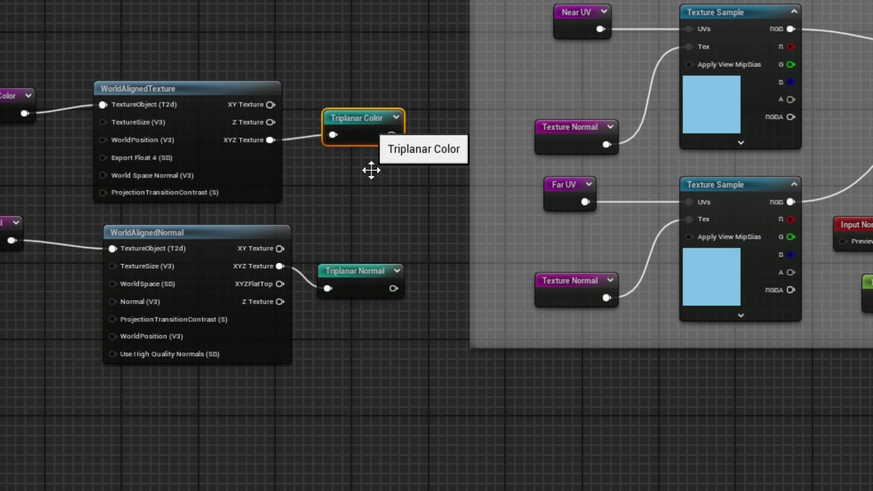
left_click_drag(369, 273, 375, 254)
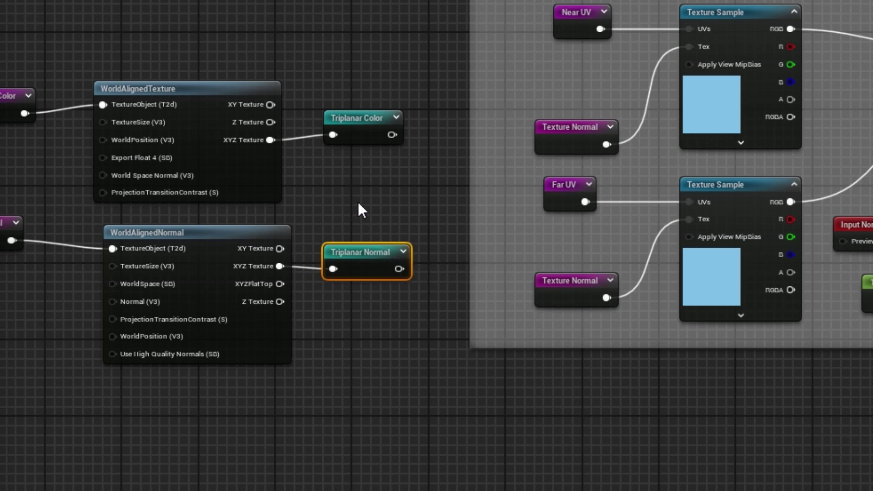
right_click_drag(358, 204, 543, 198)
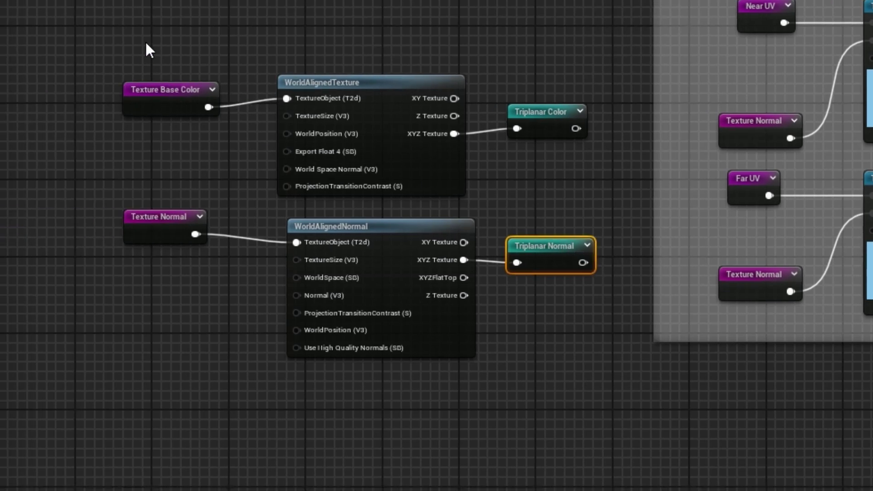
left_click_drag(146, 44, 590, 136)
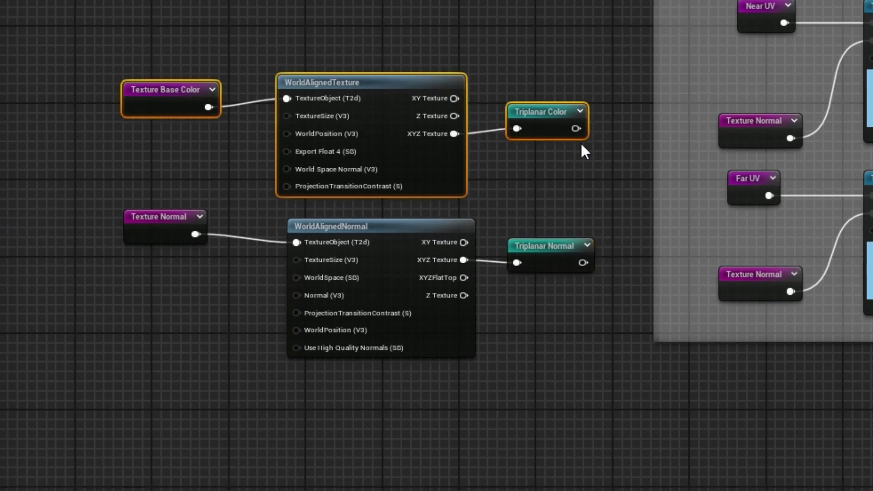
key("q")
left_click_drag(94, 233, 610, 286)
key("q")
right_click_drag(543, 171, 596, 217)
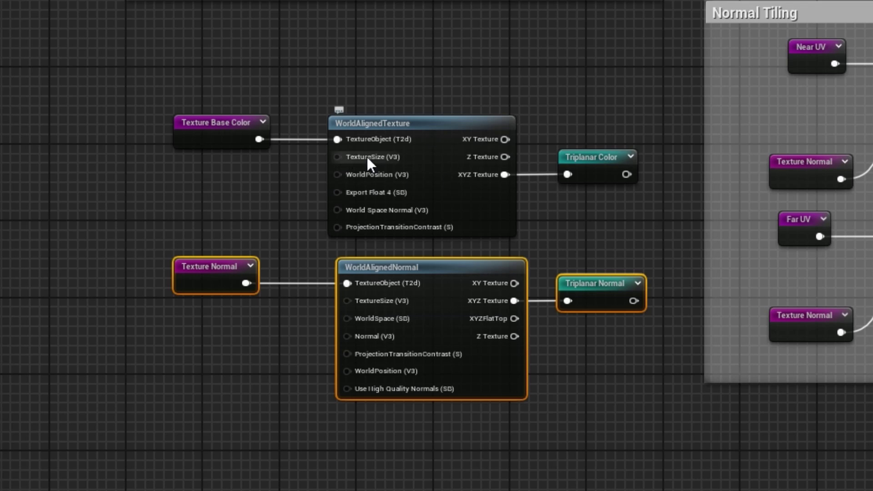
Add a FunctionInput node in the empty area before the Texture Base Color and Texture Normal reroutes
mouse_move(365, 158)
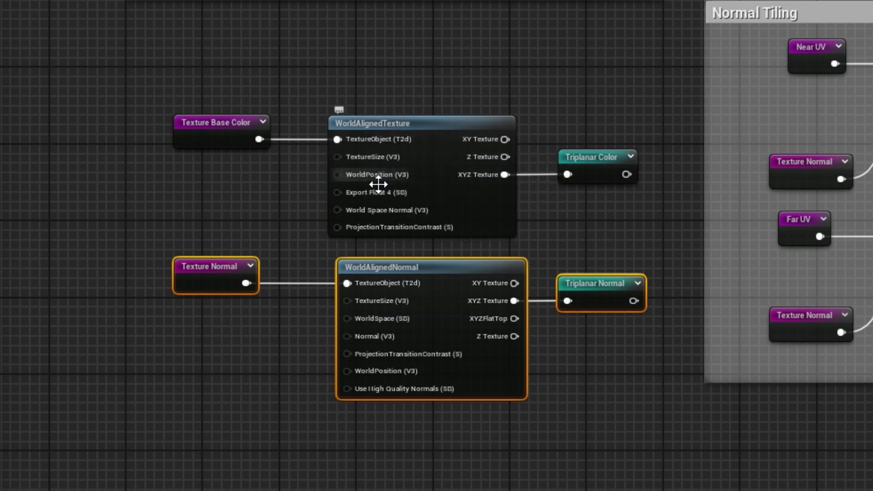
mouse_move(379, 200)
mouse_move(380, 220)
mouse_move(397, 157)
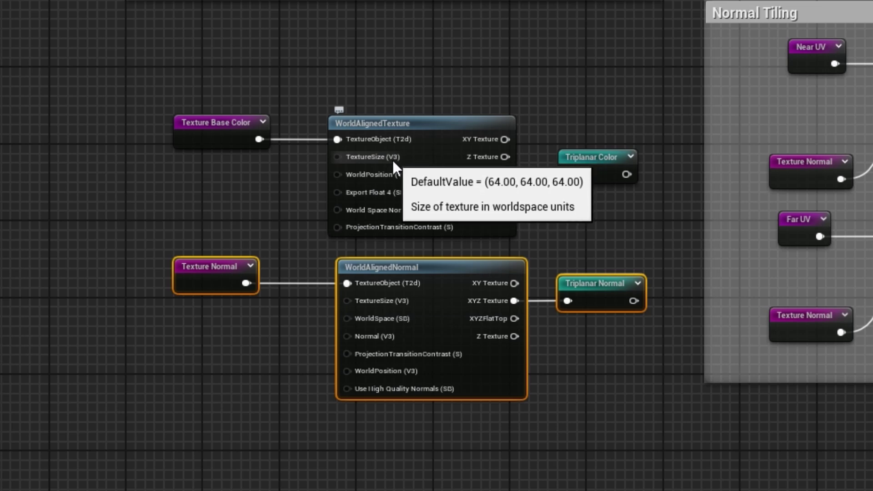
right_click_drag(273, 201, 540, 180)
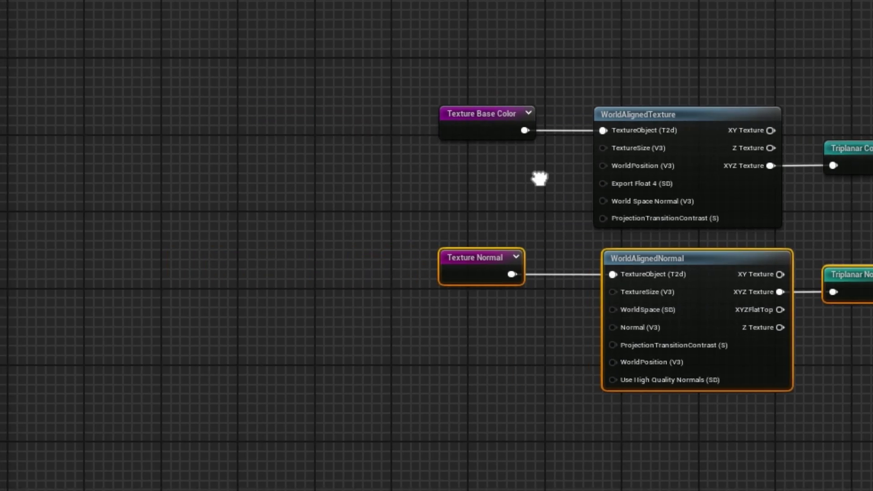
right_click(269, 182)
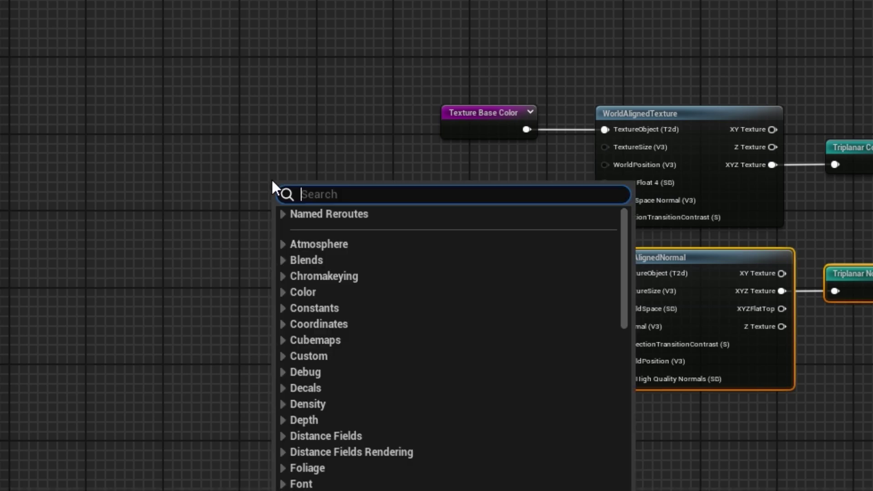
type("input")
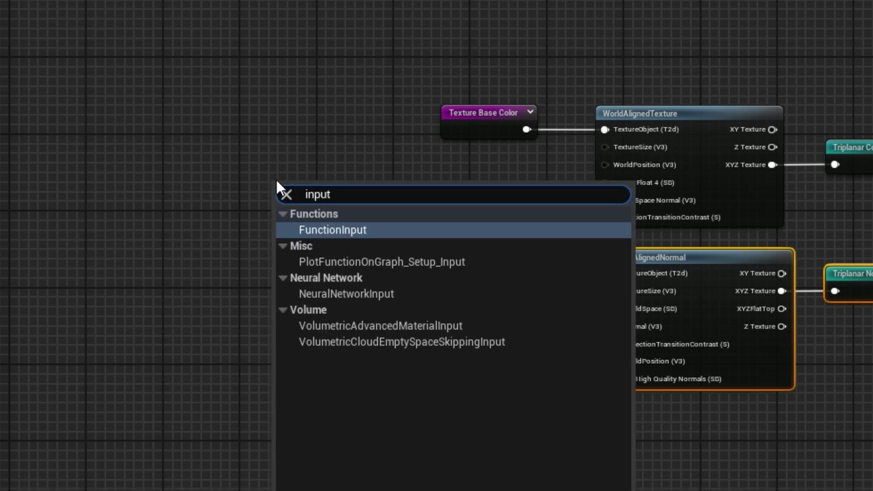
left_click(356, 228)
left_click_drag(318, 183, 357, 151)
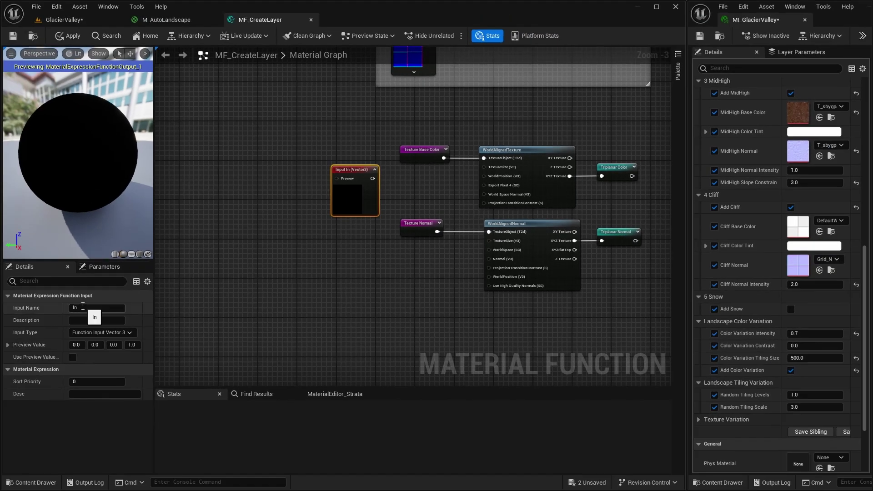
Name the new function input Triplanar Tiling Size, set its type to Function Input Scalar, and enable using the preview value as default
left_click(82, 307)
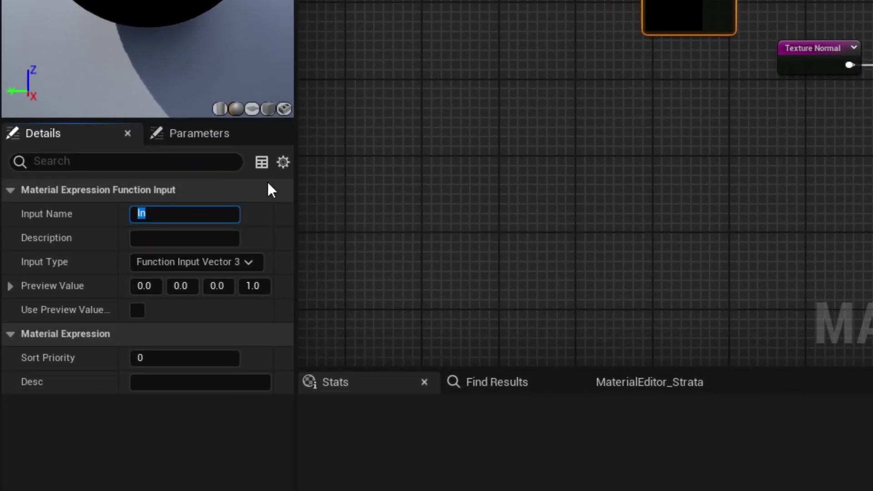
type("Triplanar Tiling Size")
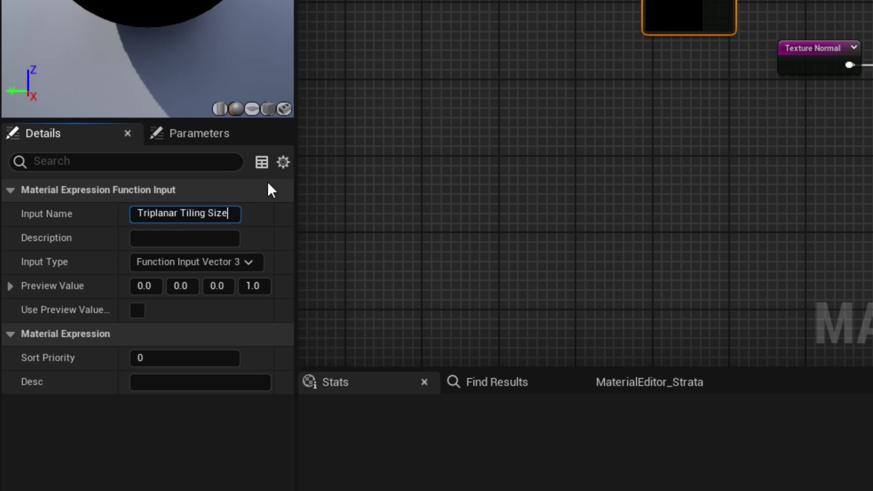
key("Return")
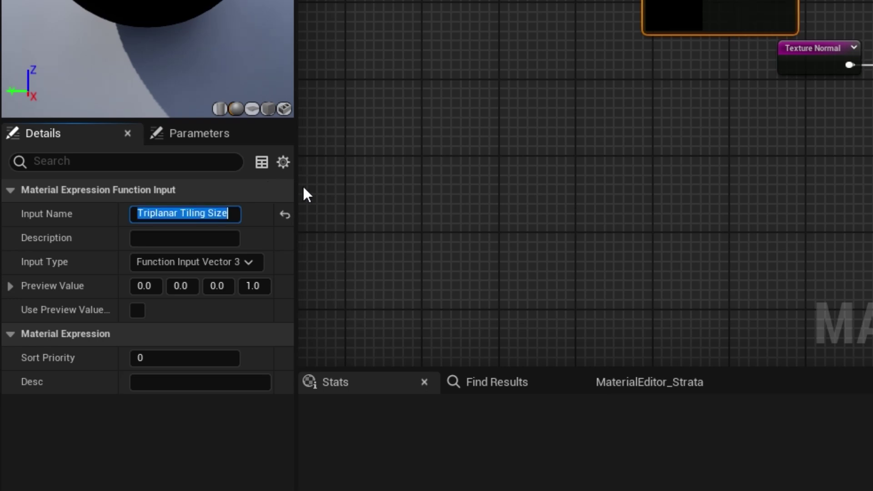
left_click(248, 262)
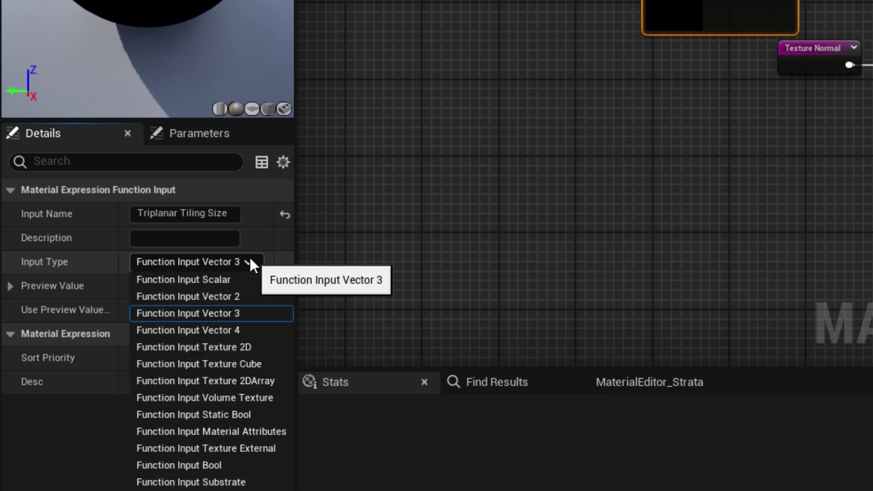
left_click(213, 280)
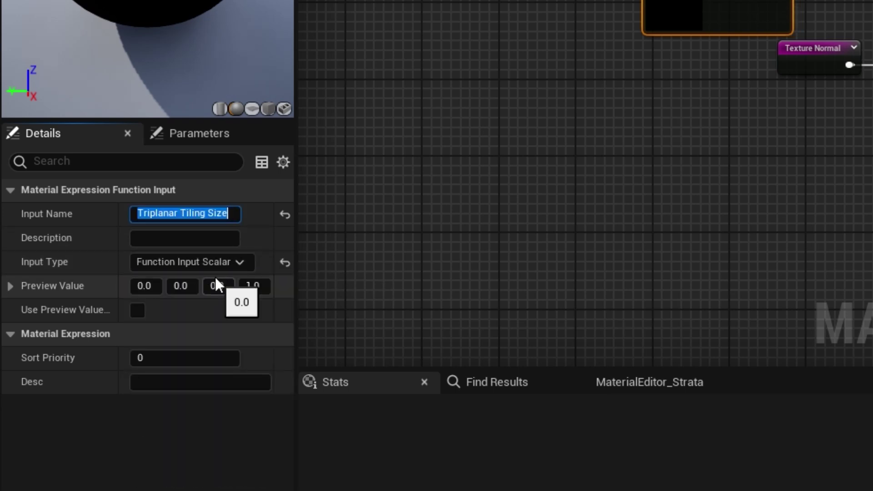
left_click(136, 309)
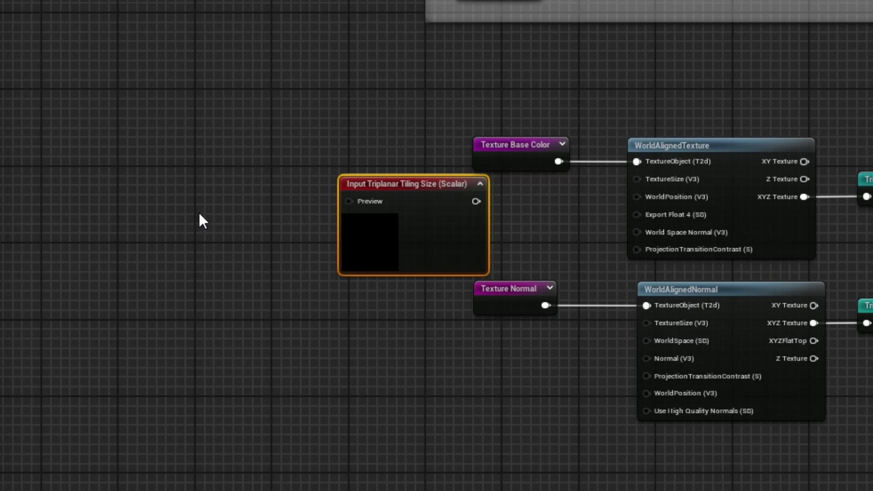
Add a constant node with the value 8192 and connect it to the Preview pin of Triplanar Tiling Size
left_click(198, 214)
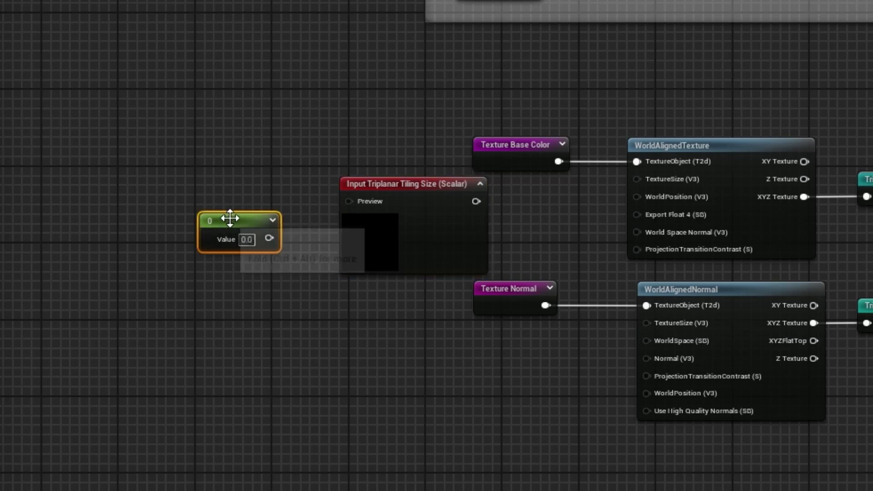
left_click(251, 238)
type("819")
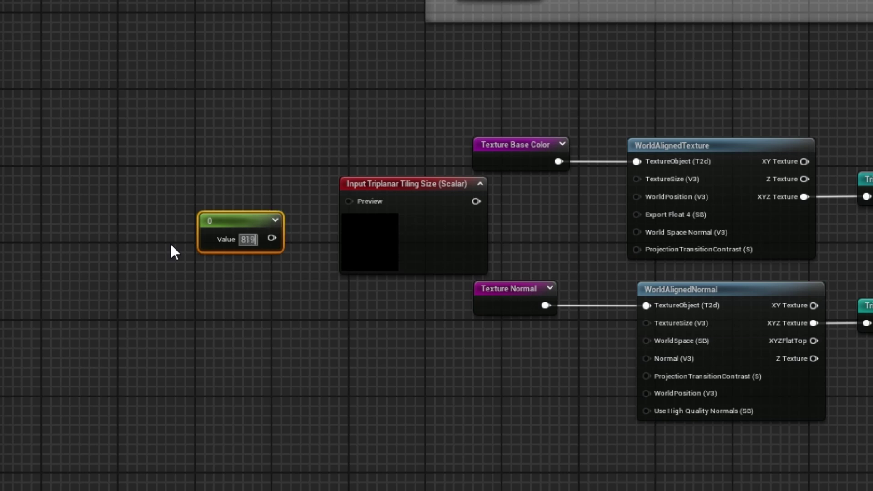
type("2")
key("Return")
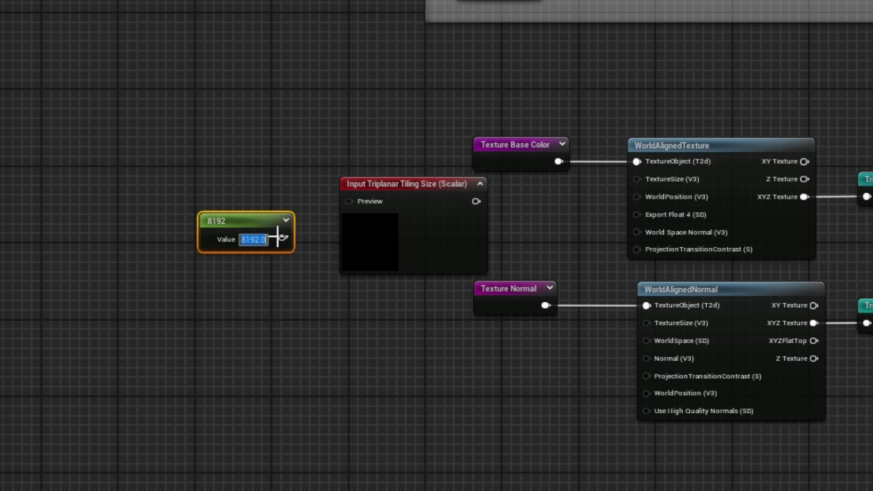
left_click_drag(260, 220, 352, 199)
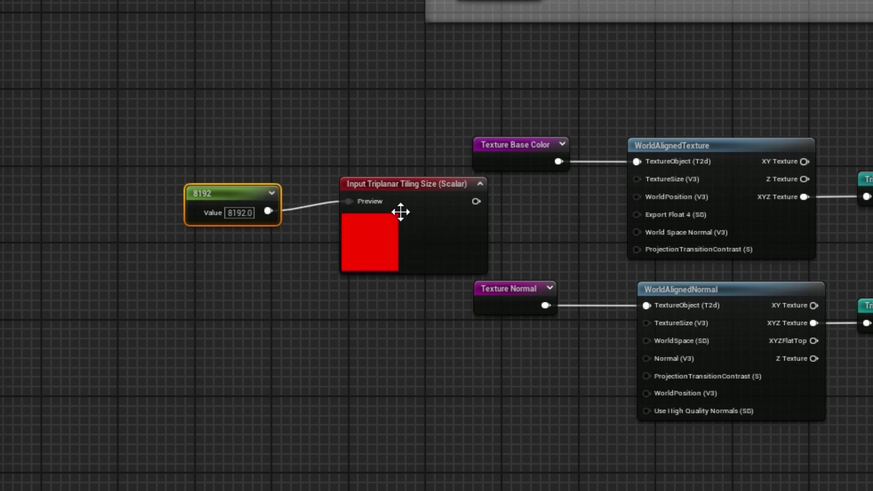
left_click(420, 184)
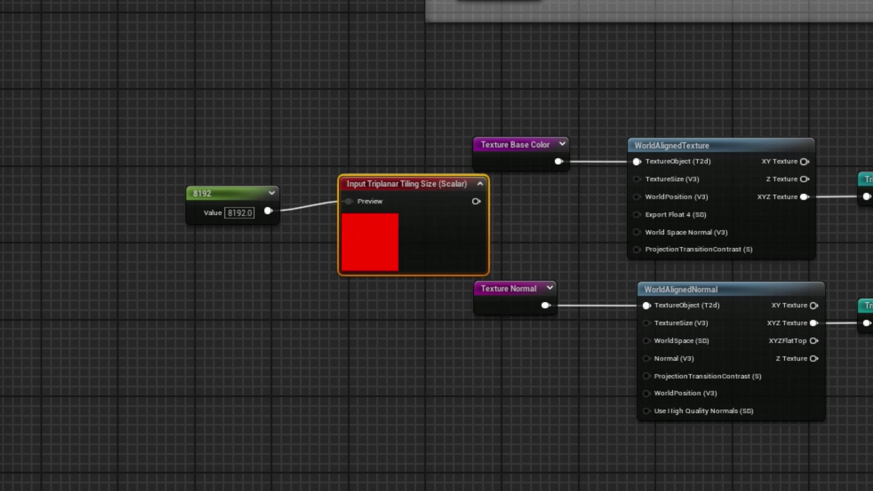
right_click_drag(194, 450, 49, 473)
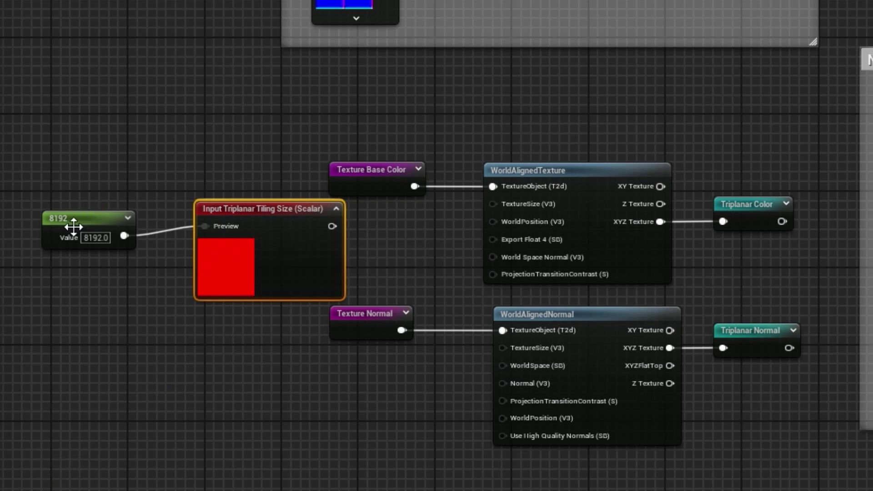
Line up the 8192 constant with Triplanar Tiling Size and add a MakeFloat3 node with its X input fed by the tiling size
left_click_drag(90, 225, 108, 214)
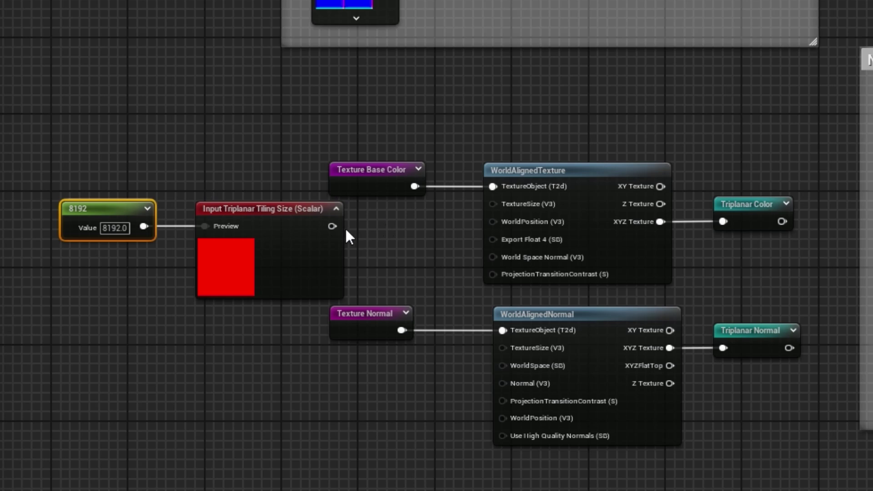
left_click_drag(332, 226, 370, 227)
type("ma")
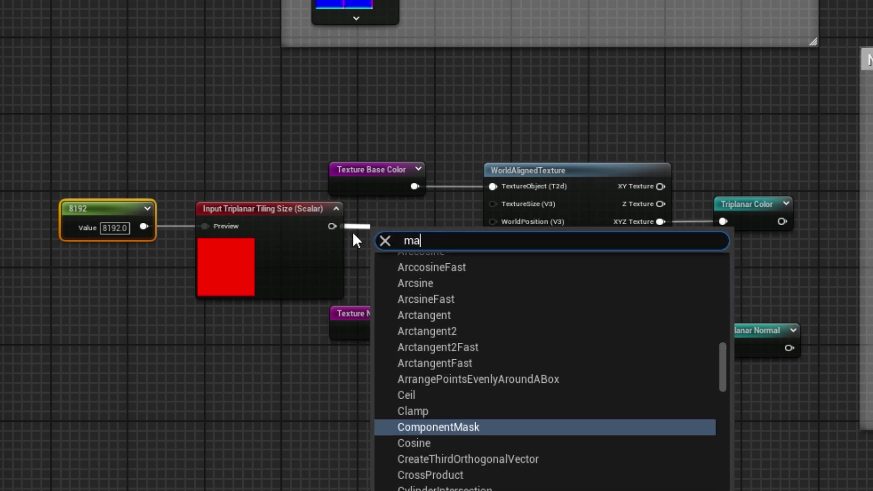
type("ke flo")
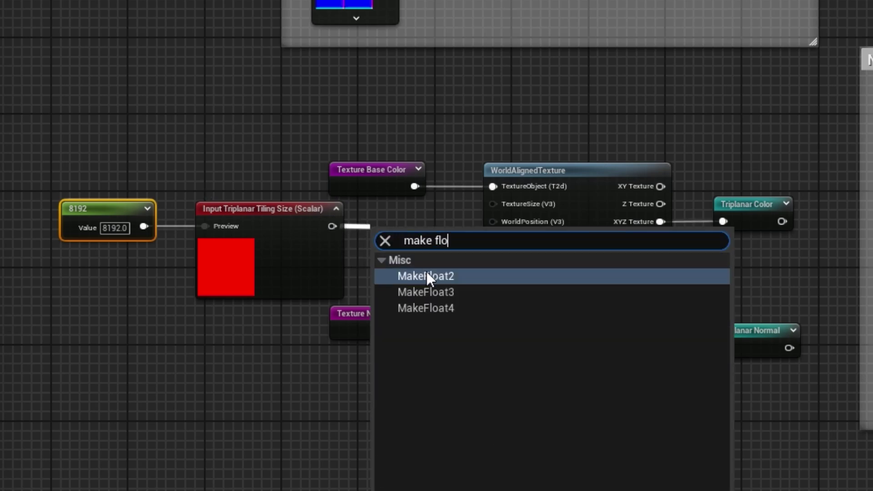
left_click(445, 292)
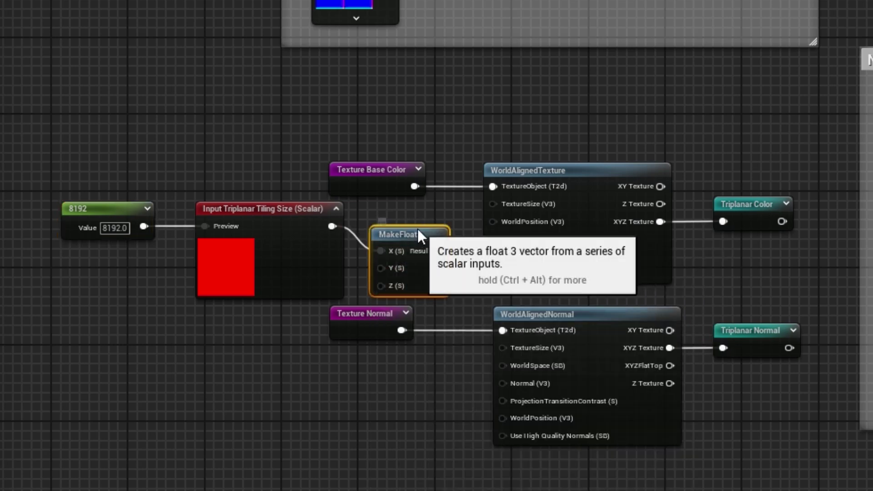
left_click_drag(419, 230, 425, 205)
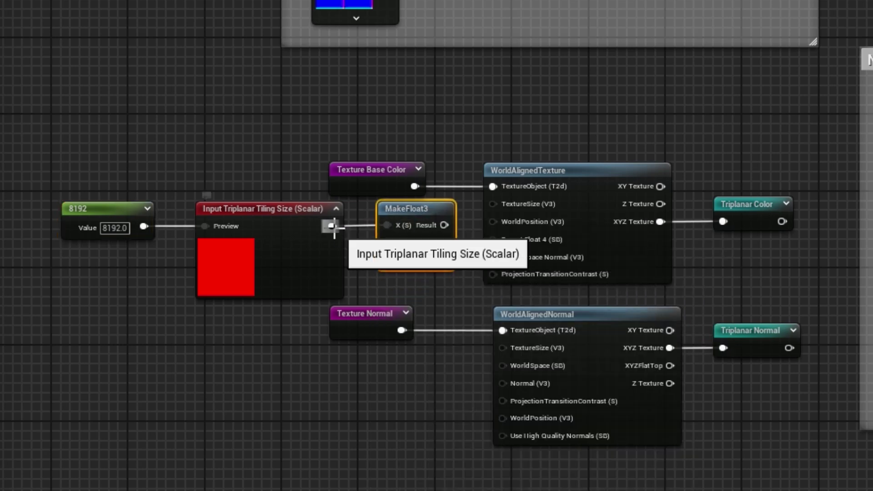
Connect Triplanar Tiling Size to the Y and Z inputs of MakeFloat3, and its Result to TextureSize on WorldAlignedTexture
left_click_drag(334, 226, 386, 241)
left_click_drag(335, 226, 386, 258)
left_click_drag(445, 225, 492, 204)
Shift the constant, tiling input and MakeFloat3 nodes away from the projection nodes and connect the MakeFloat3 Result to TextureSize on WorldAlignedNormal
left_click_drag(94, 189, 419, 270)
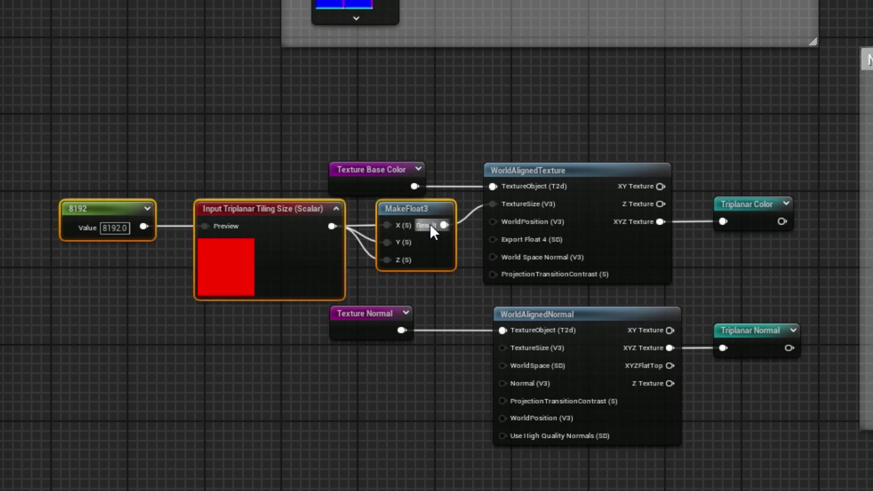
left_click_drag(430, 224, 383, 247)
left_click_drag(421, 210, 372, 220)
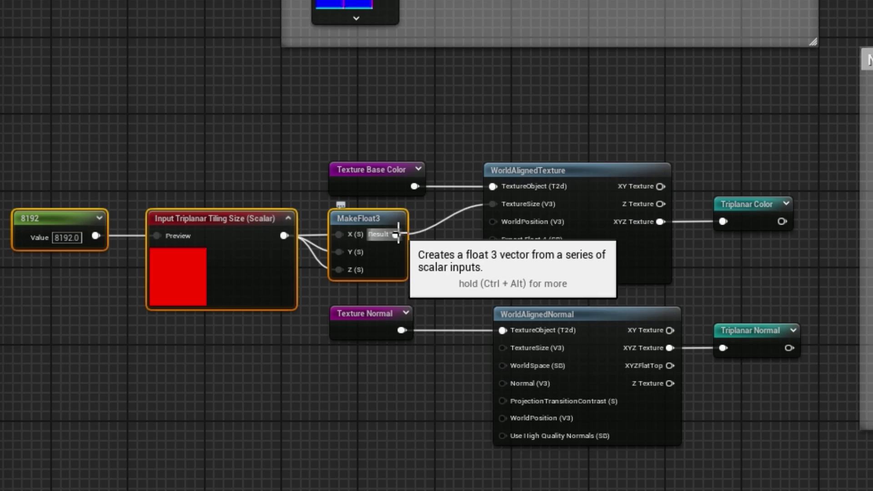
left_click_drag(396, 234, 502, 349)
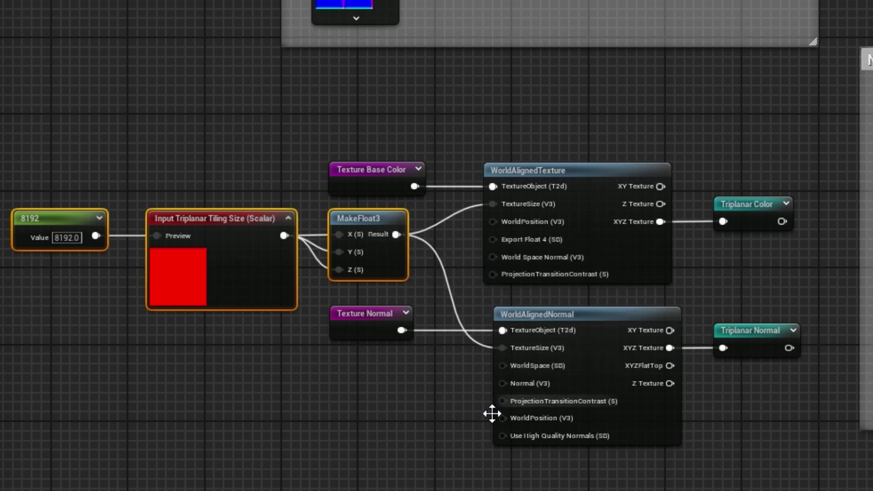
Add a Static Bool node set to False and connect it to Use High Quality Normals on WorldAlignedNormal
right_click_drag(491, 413, 350, 376)
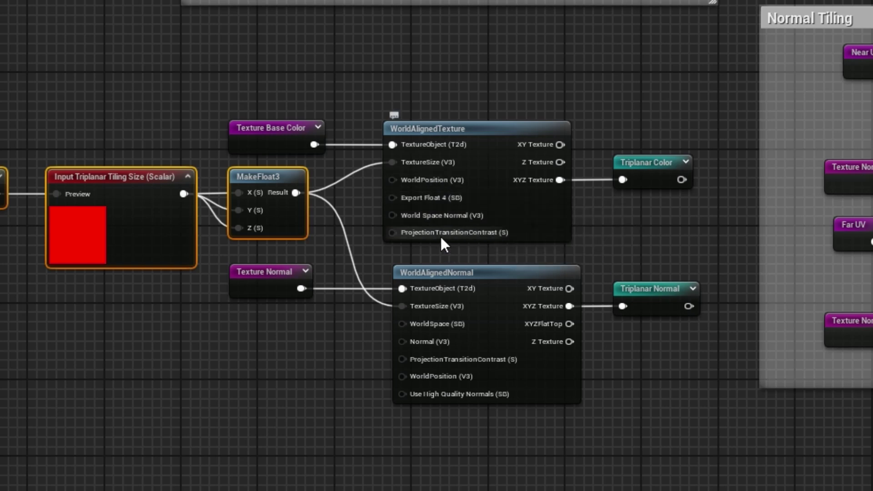
right_click_drag(358, 362, 341, 225)
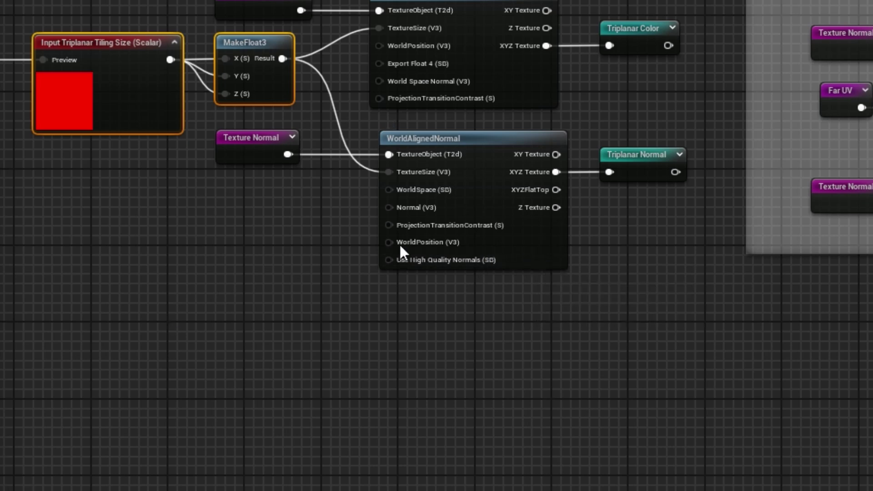
right_click(241, 275)
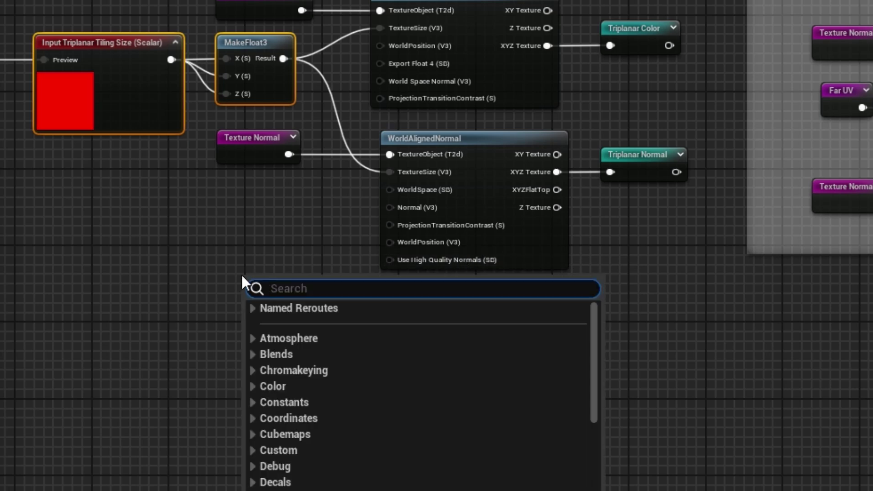
type("static")
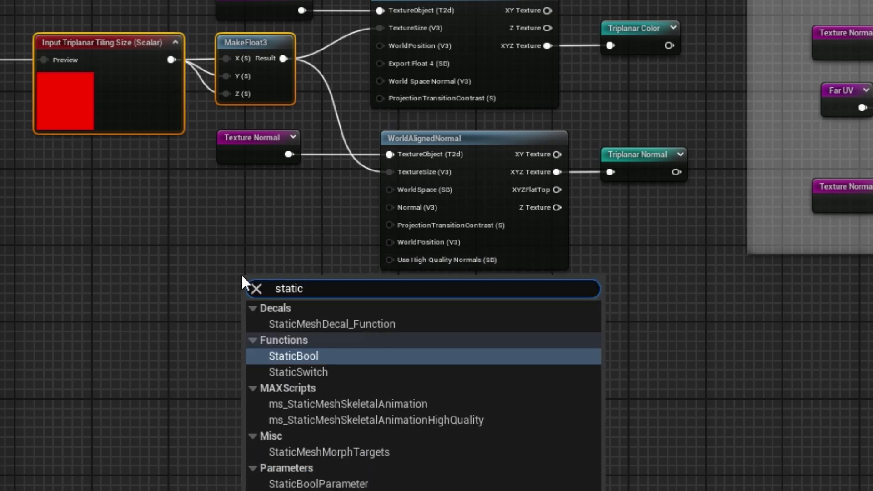
left_click(332, 354)
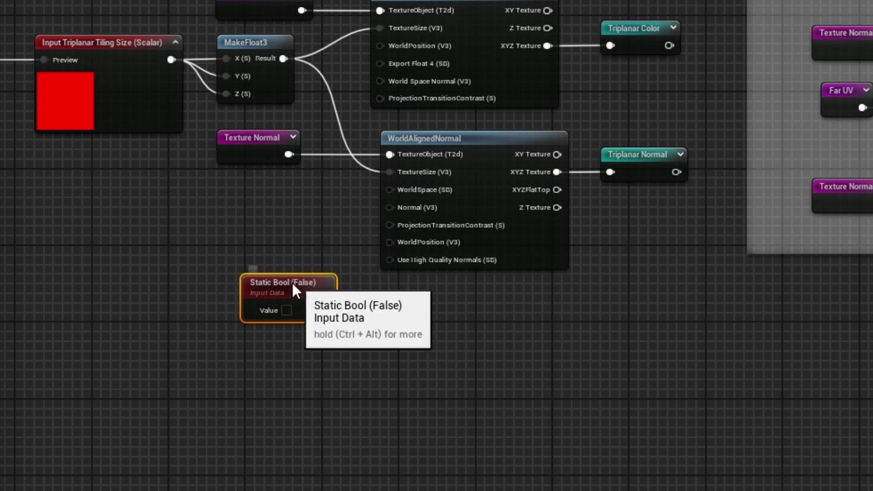
left_click_drag(291, 281, 277, 259)
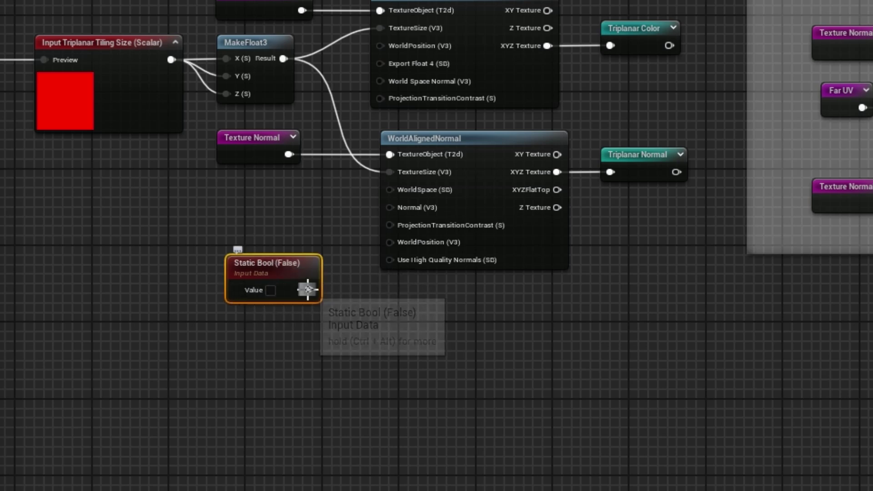
left_click_drag(309, 289, 394, 260)
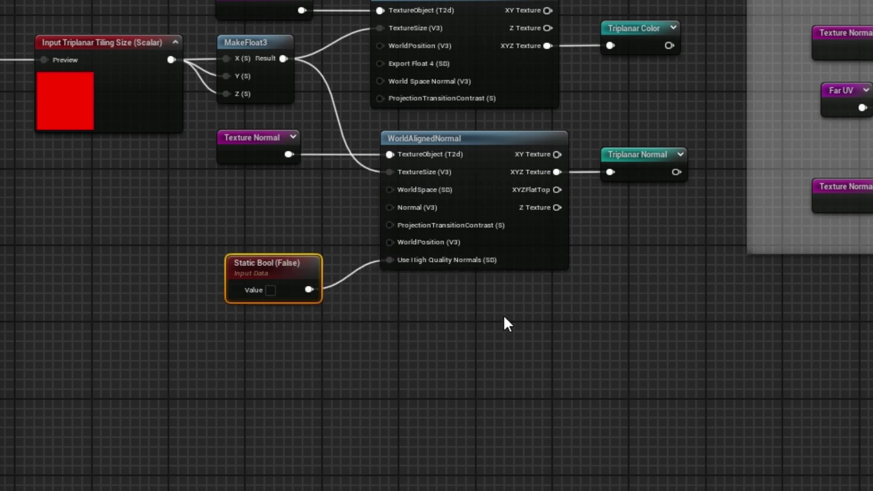
Add a FunctionInput node in the empty area below the Static Bool node
right_click_drag(502, 324, 643, 411)
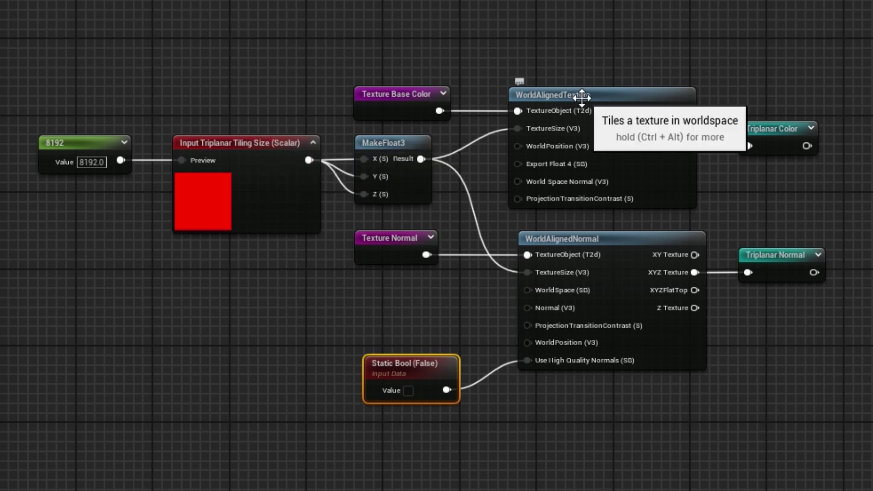
right_click_drag(605, 412, 619, 259)
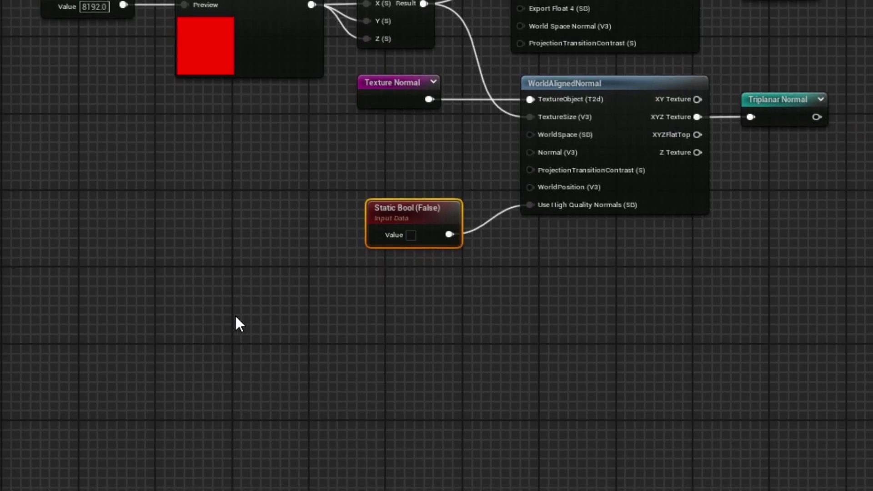
right_click(236, 317)
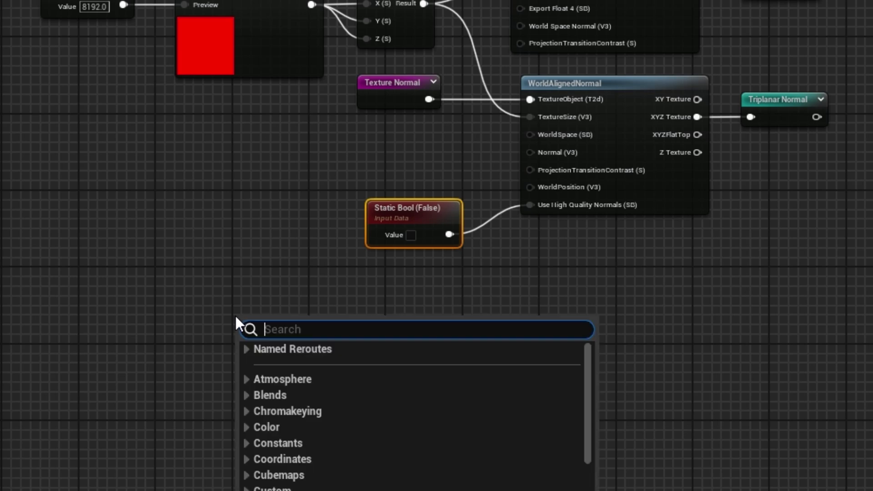
type("input")
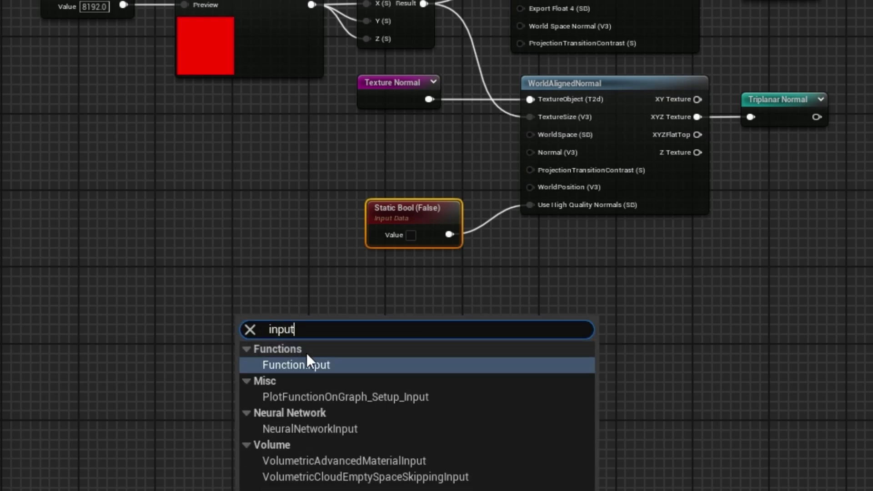
left_click(310, 364)
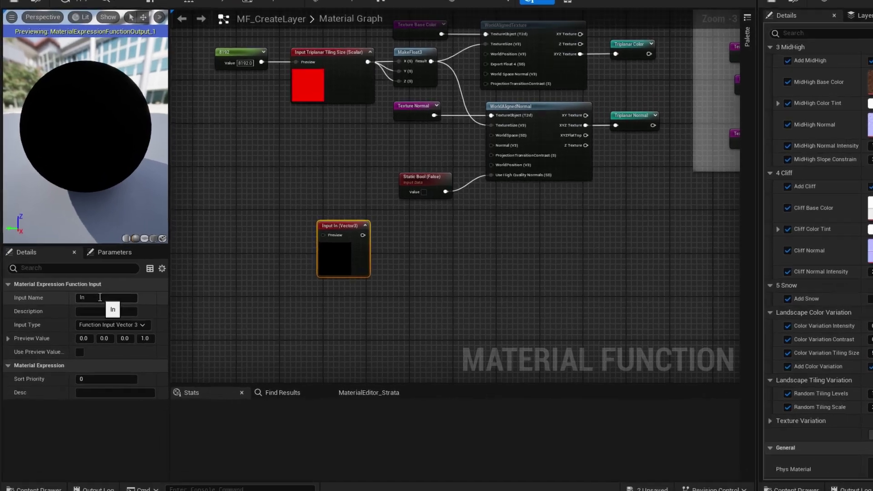
Name the new function input Use Triplanar, set its type to Function Input Static Bool, and enable using the preview value as default
left_click(100, 297)
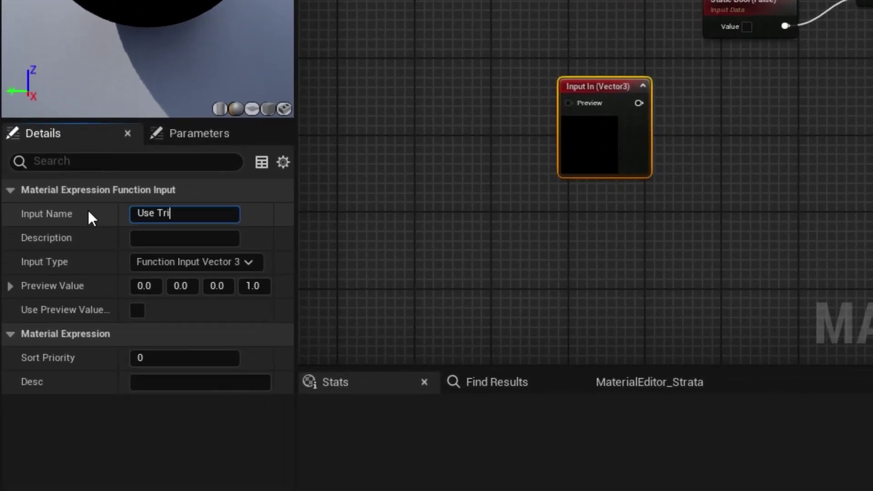
key("Return")
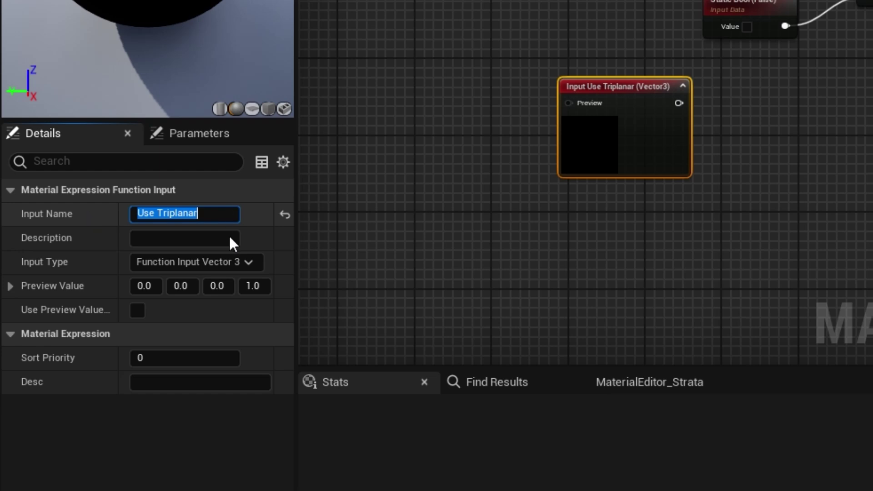
left_click(249, 262)
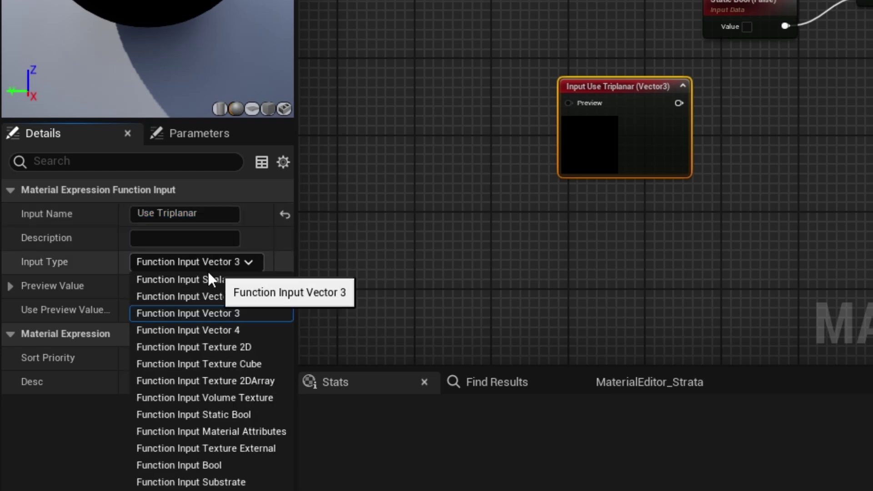
left_click(232, 415)
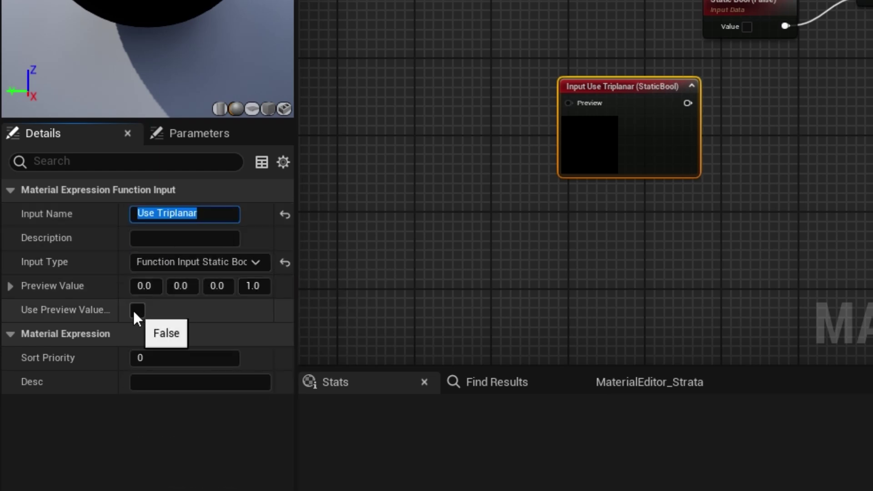
left_click(136, 311)
left_click(136, 311)
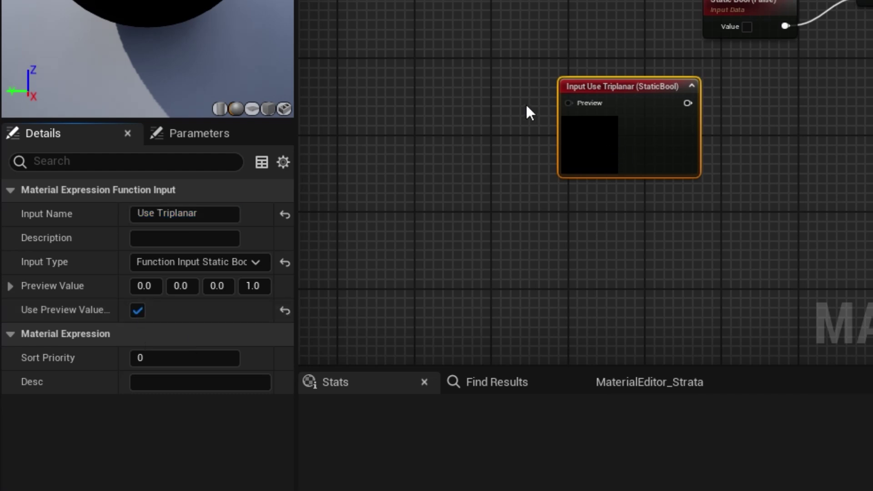
Add a Static Bool node set to False and connect it to the Preview pin of Use Triplanar
right_click_drag(425, 103, 456, 120)
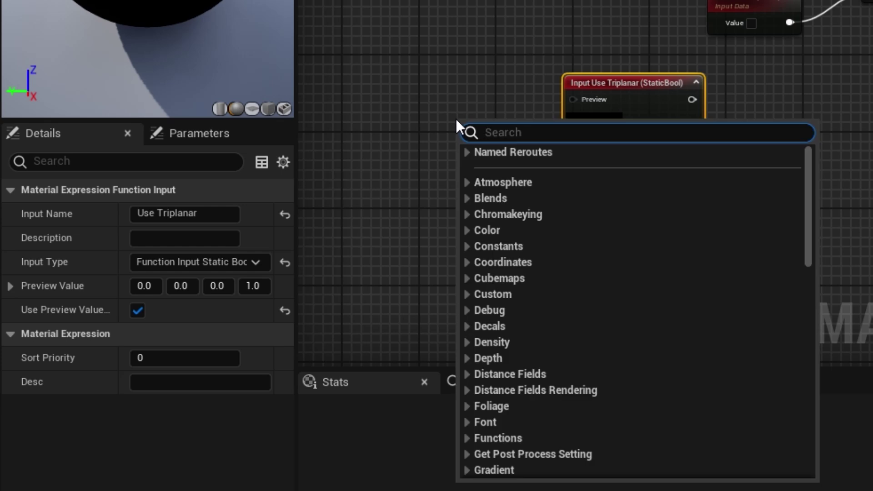
type("static")
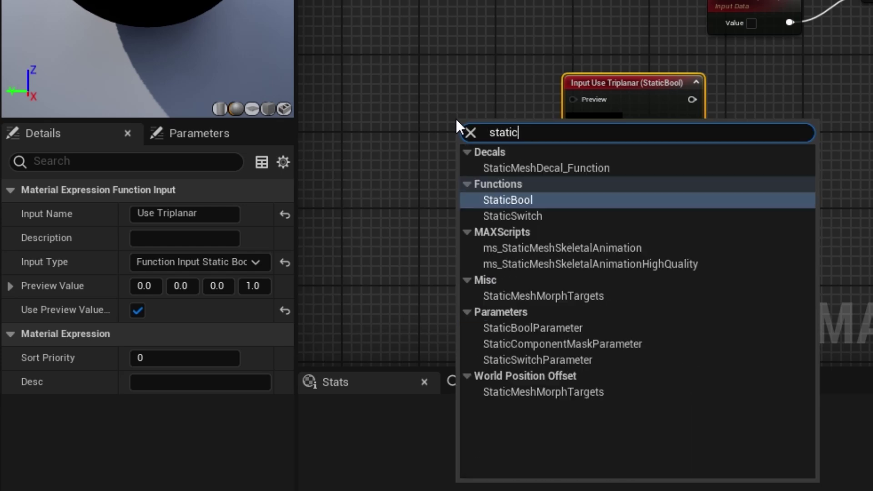
left_click(518, 197)
left_click_drag(503, 126, 467, 82)
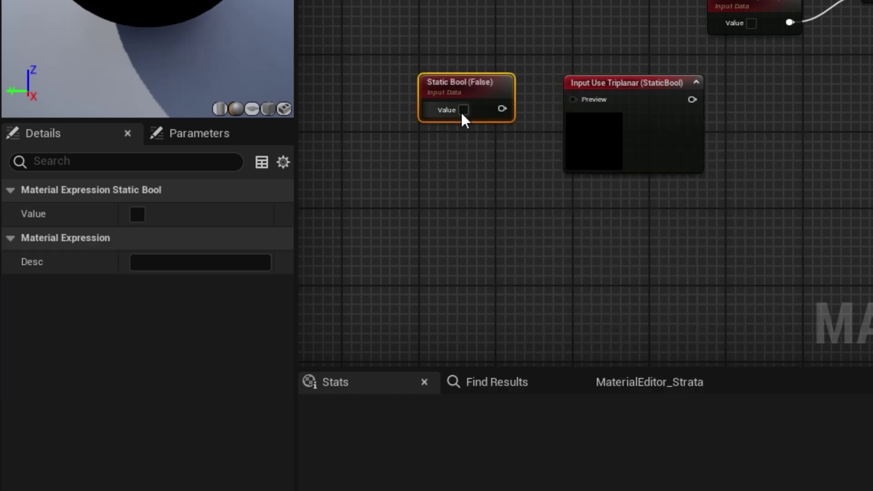
left_click_drag(500, 109, 573, 108)
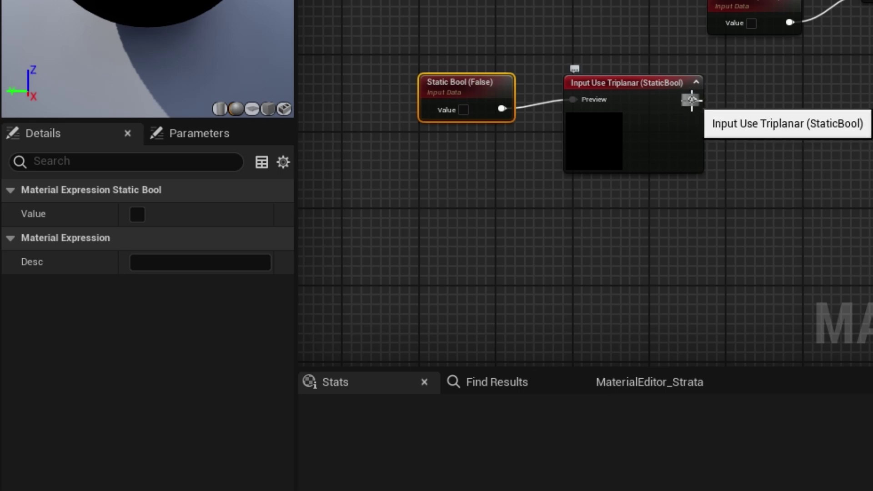
Add a named reroute called Use Triplanar from the Use Triplanar input's output
left_click_drag(691, 99, 749, 109)
type("add")
key("Up")
key("Return")
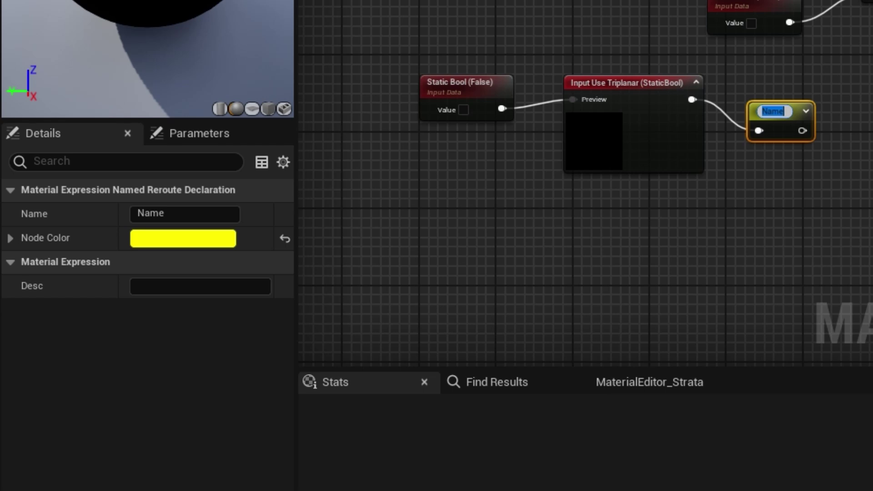
type("Use")
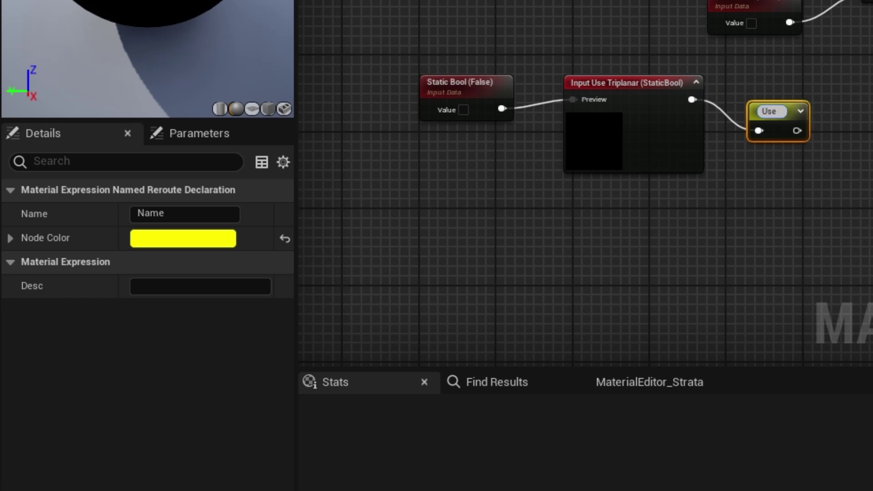
type(" Triplanar")
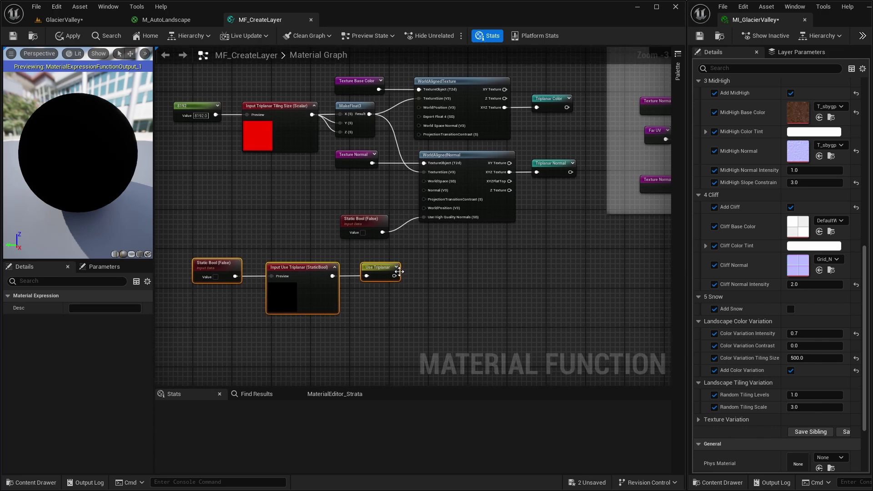
Set the node color of the Triplanar Color, Triplanar Normal and Use Triplanar reroutes to the saved magenta
left_click(554, 99)
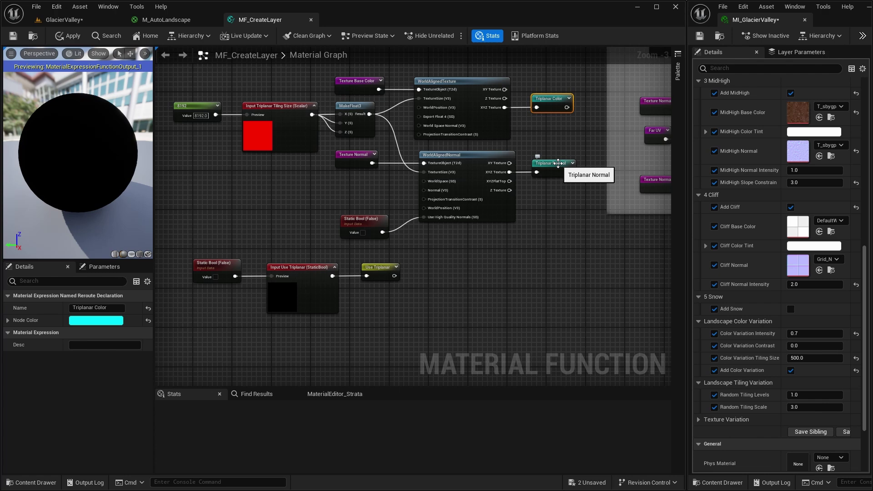
left_click(559, 164, "shift")
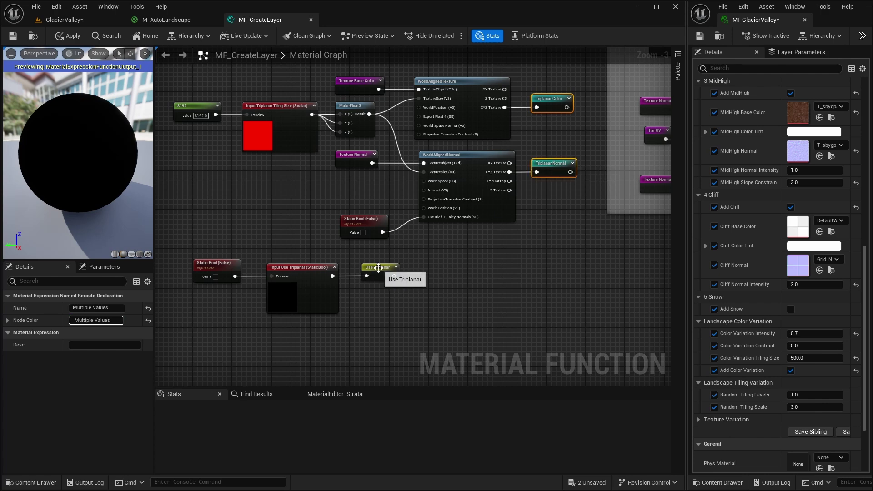
left_click(378, 268, "shift")
left_click(95, 321)
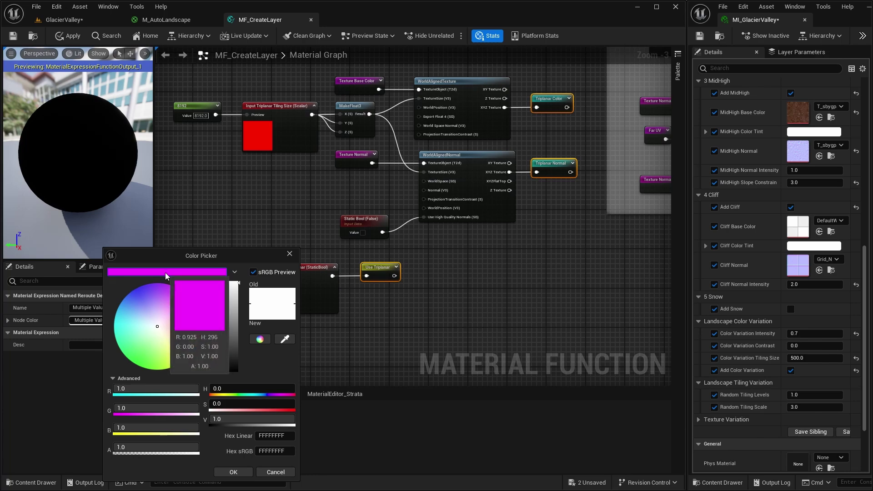
left_click(514, 252)
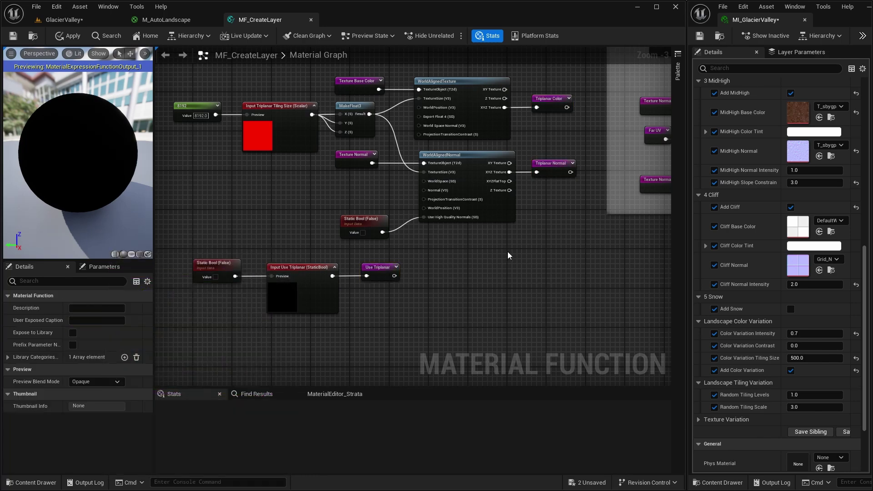
Wrap all the triplanar nodes in a comment titled Triplanar Projection and line it up below the texture inputs comment
scroll(563, 261, "down", 3)
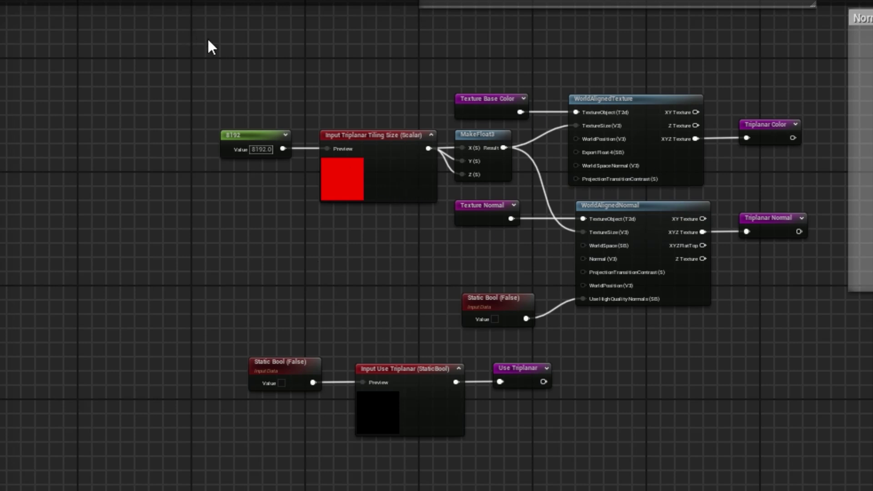
left_click_drag(207, 43, 821, 464)
key("c")
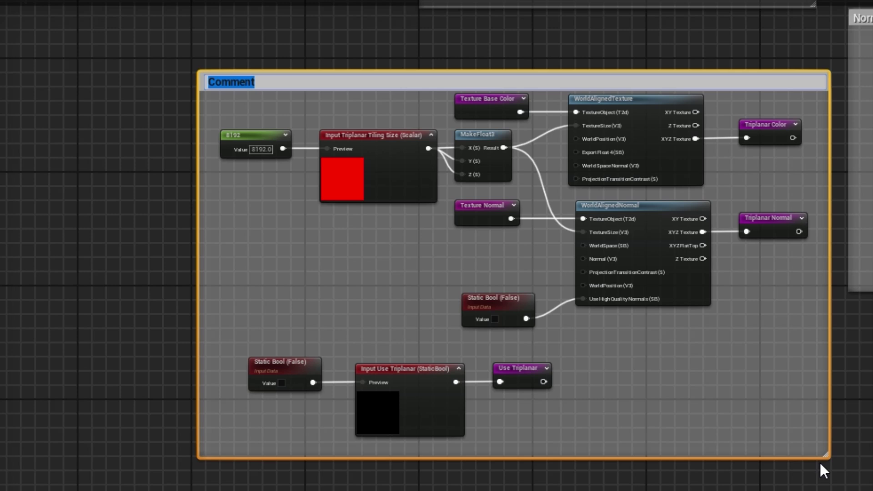
type("Triplanar Projection")
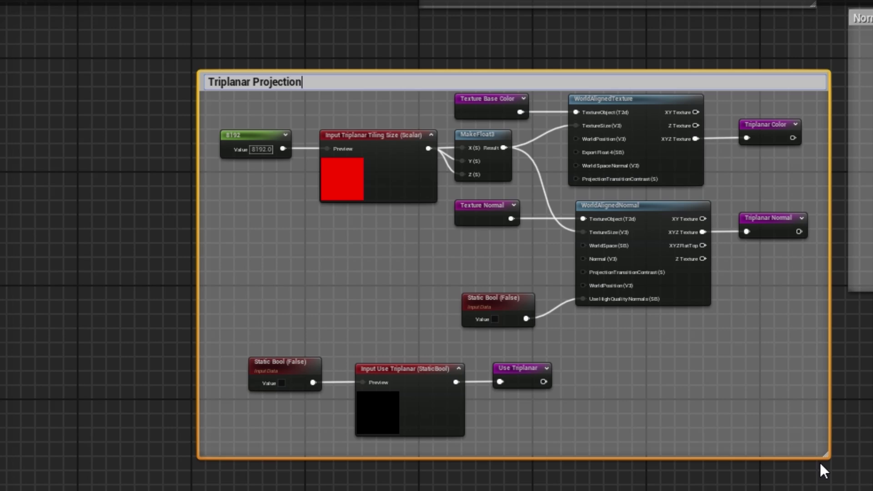
key("Return")
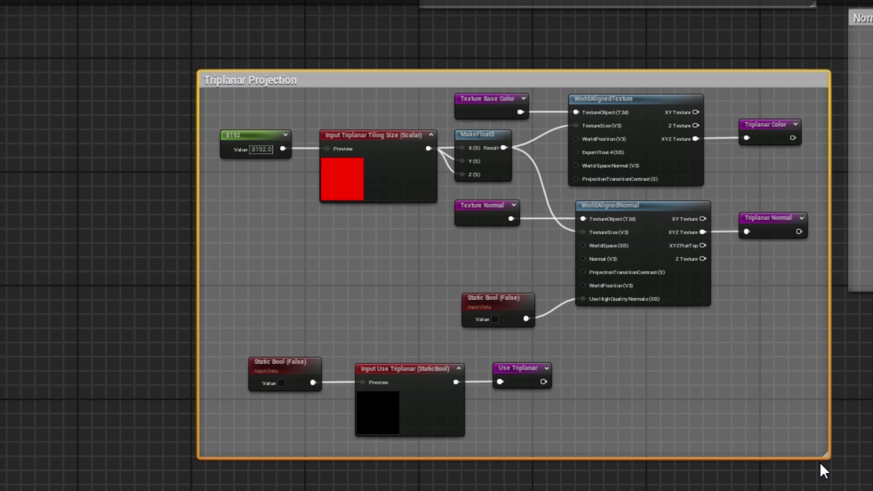
left_click_drag(698, 82, 682, 42)
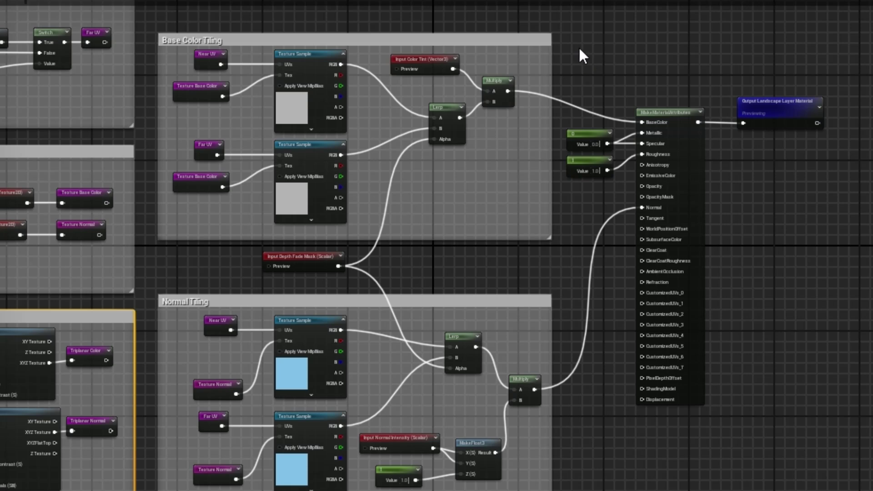
Shift MakeMaterialAttributes, its two constants and the output node to the right, and widen the Base Color Tiling and Normal Tiling comments
left_click_drag(630, 76, 870, 245)
left_click_drag(822, 216, 854, 459)
left_click_drag(668, 112, 775, 112)
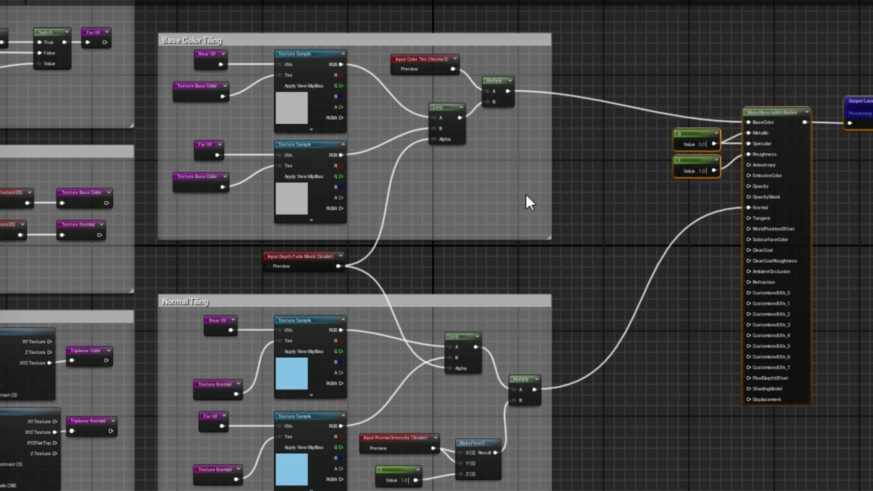
left_click_drag(551, 178, 656, 179)
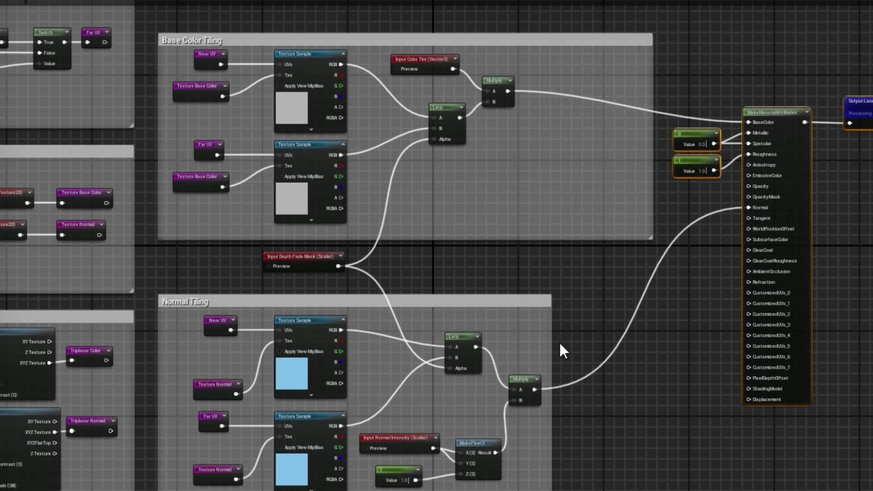
left_click_drag(552, 347, 654, 346)
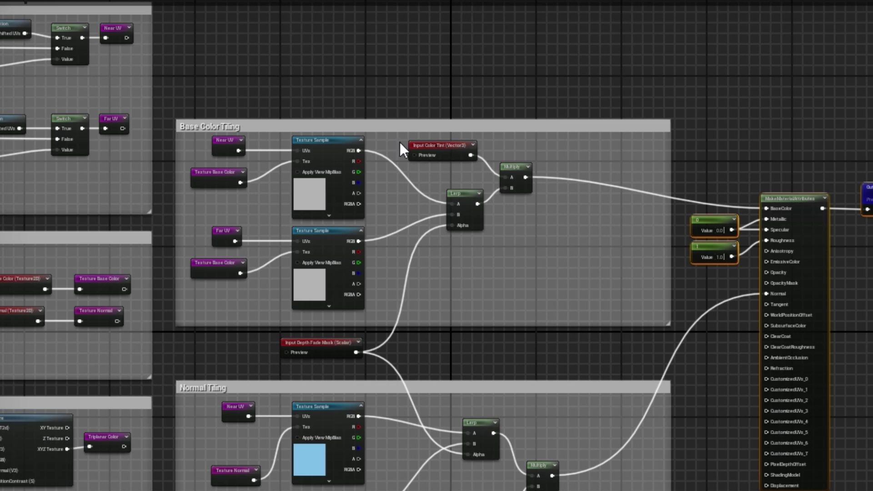
Move the Lerp, Multiply and related input nodes of both tiling groups, plus Input Depth Fade Mask, to the right to free space
left_click_drag(383, 54, 531, 150)
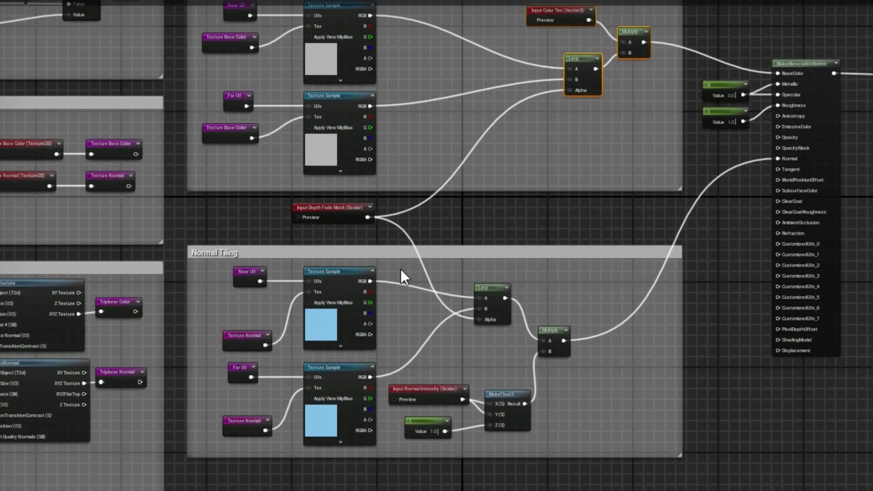
left_click_drag(418, 268, 591, 442)
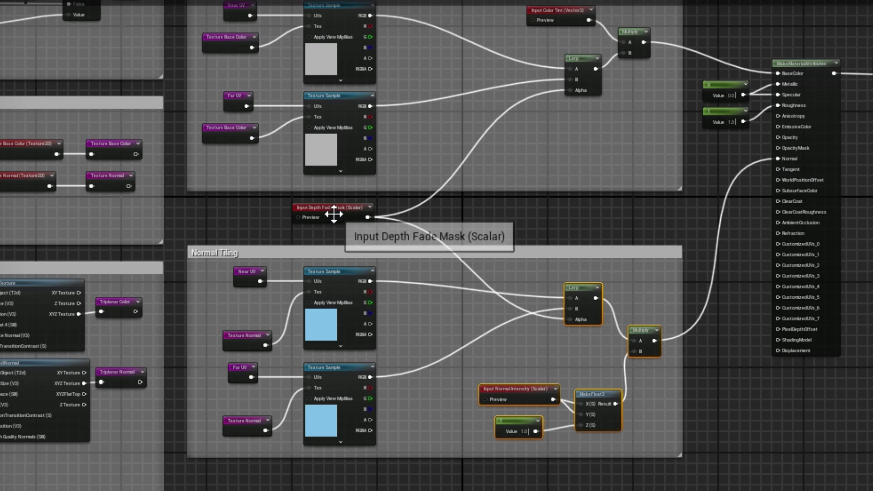
left_click_drag(327, 212, 332, 212)
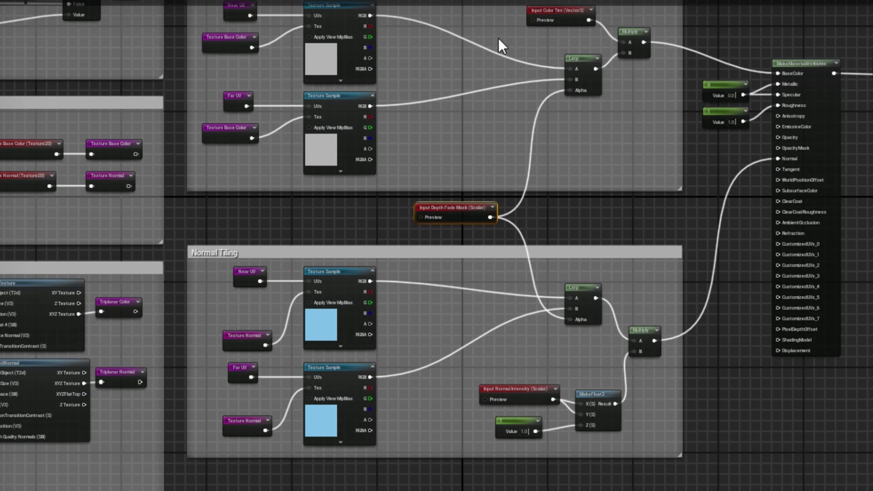
Add a StaticSwitch node in Base Color Tiling between the far Texture Sample and the Lerp
scroll(602, 233, "down", 2)
scroll(602, 230, "up", 4)
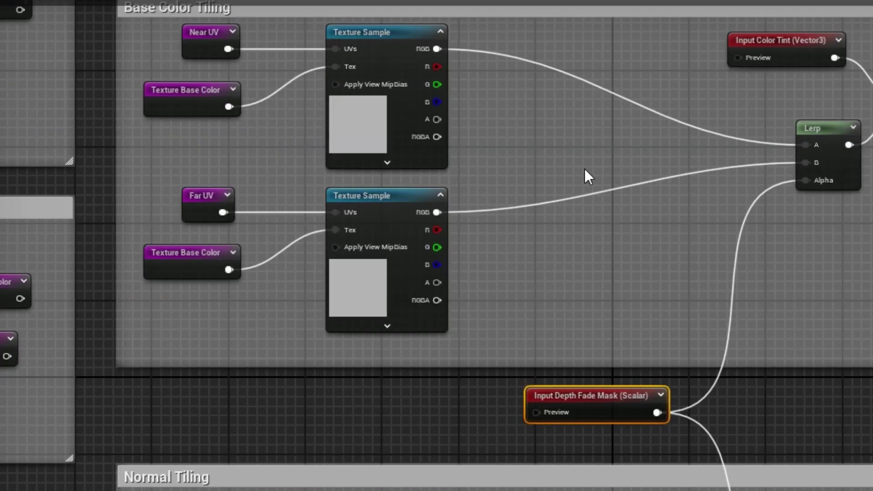
right_click_drag(585, 175, 589, 236)
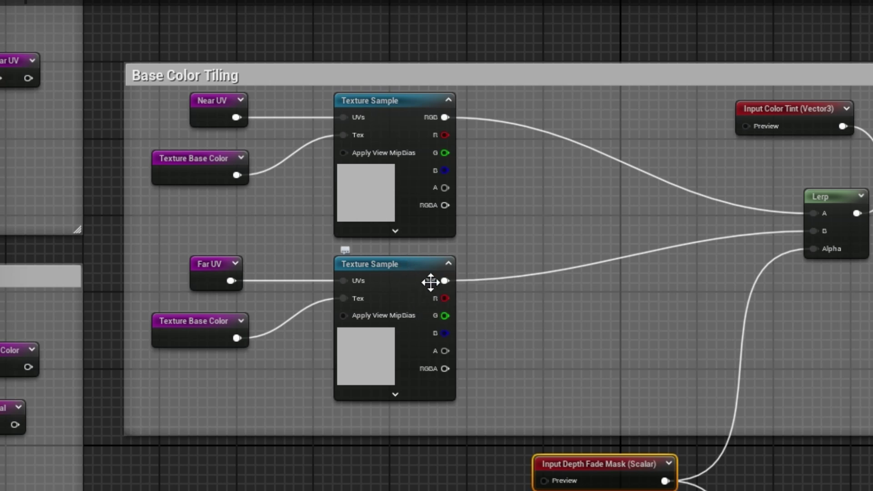
right_click_drag(564, 218, 539, 182)
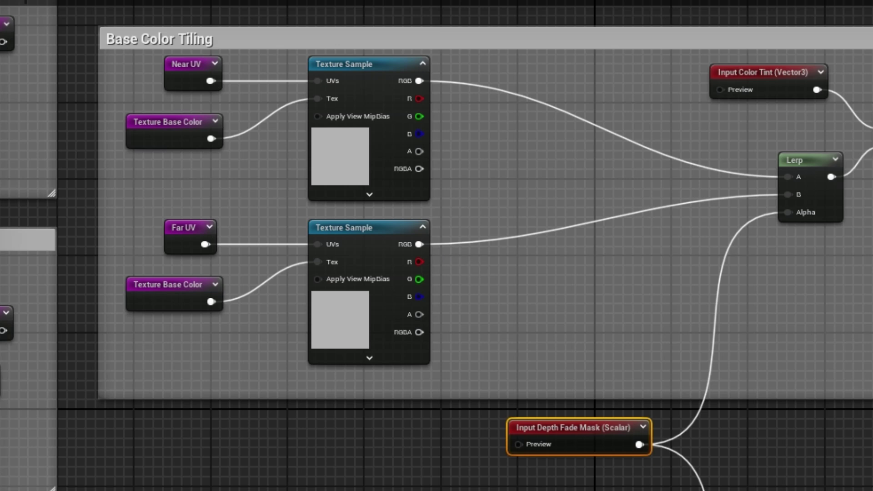
right_click_drag(522, 275, 457, 257)
right_click(488, 233)
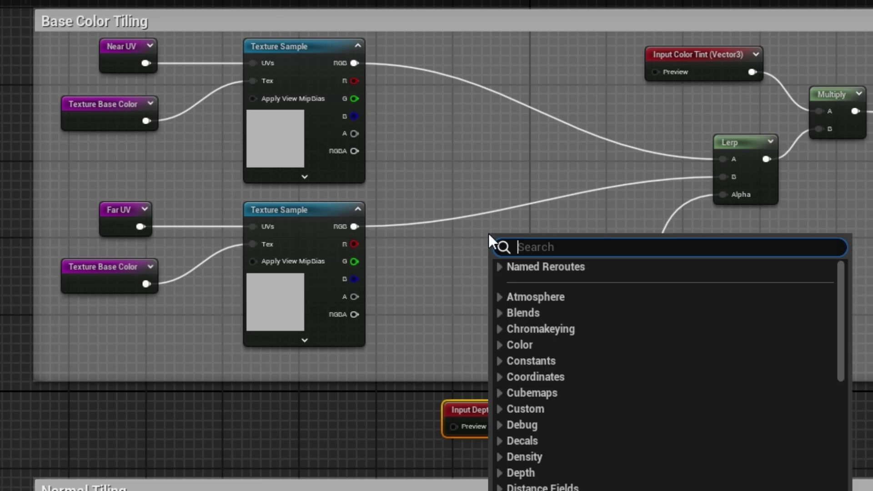
type("static")
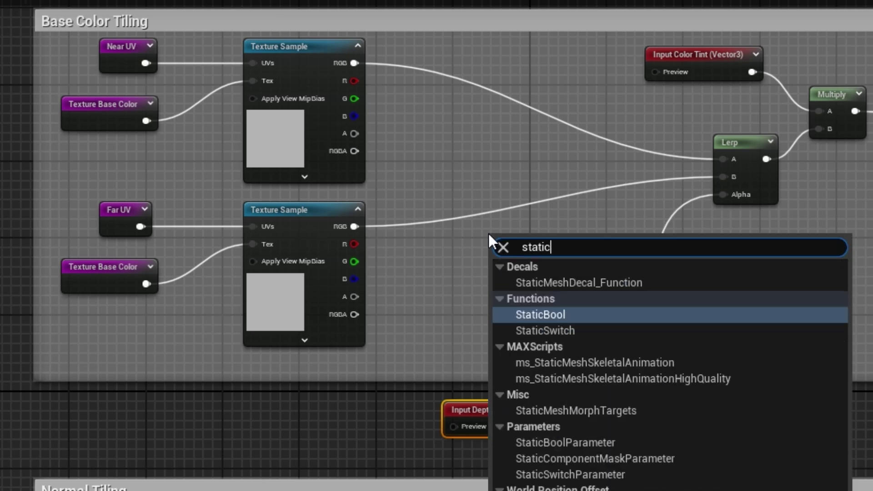
left_click(563, 328)
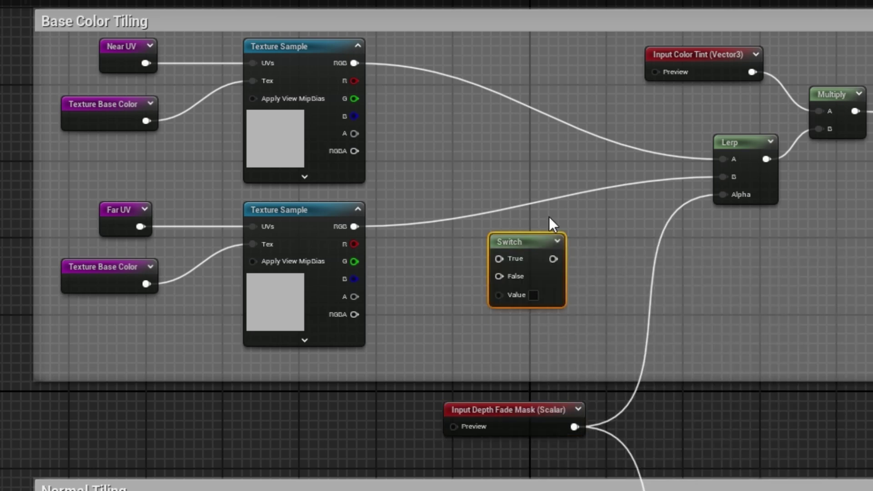
left_click_drag(538, 248, 549, 224)
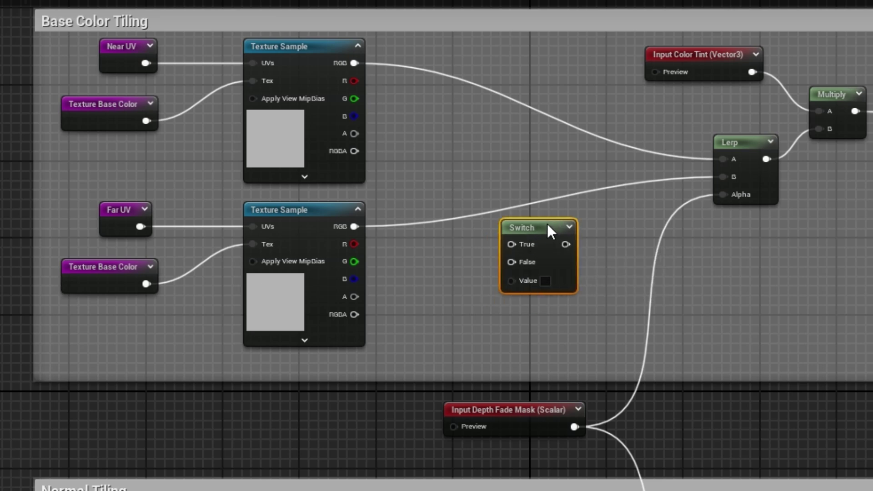
Place a Use Triplanar named reroute beside the Switch in Base Color Tiling and connect it to the Value pin
right_click(435, 291)
type("use triplanar")
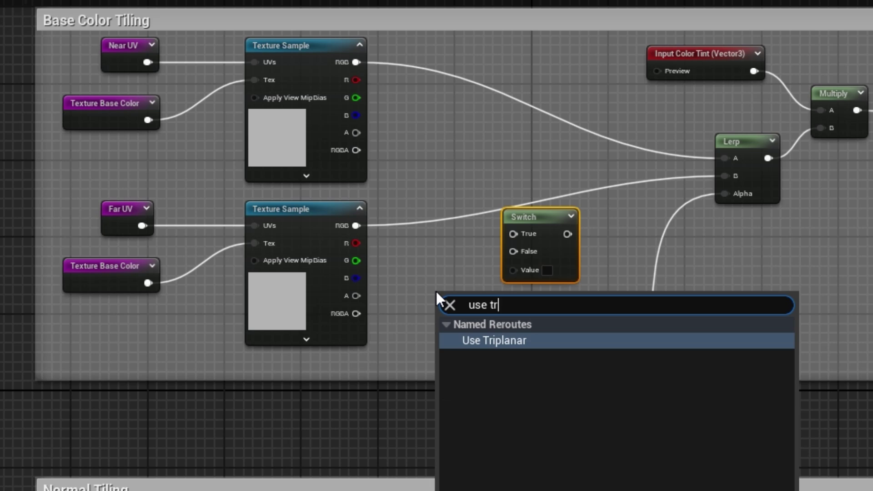
left_click(514, 341)
left_click_drag(479, 298, 514, 269)
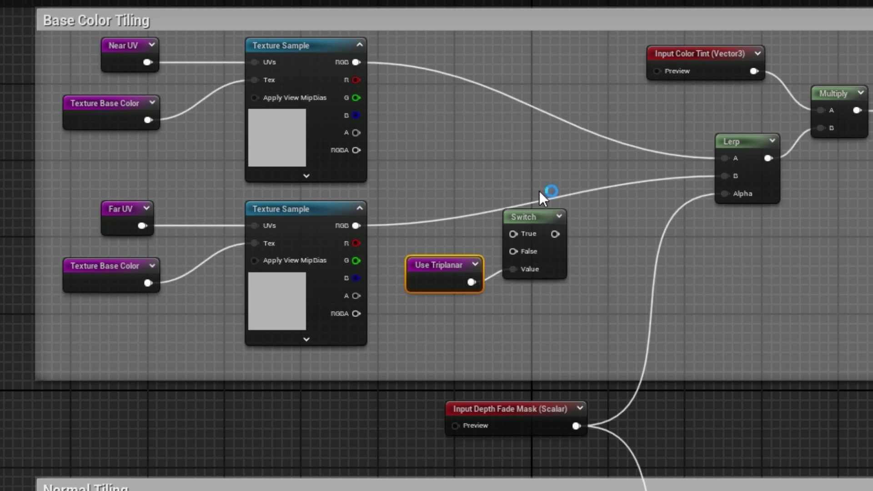
Place a Triplanar Color named reroute beside the Switch and connect it to the True pin
right_click_drag(427, 165, 428, 162)
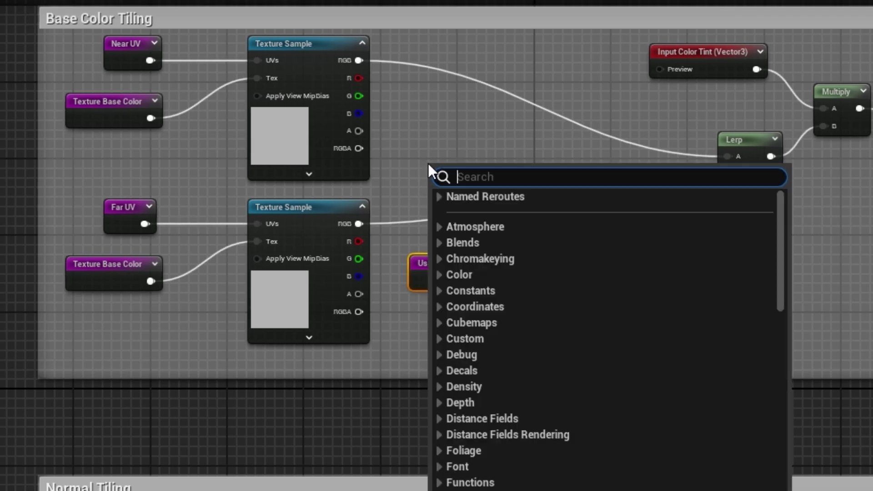
type("triplanar")
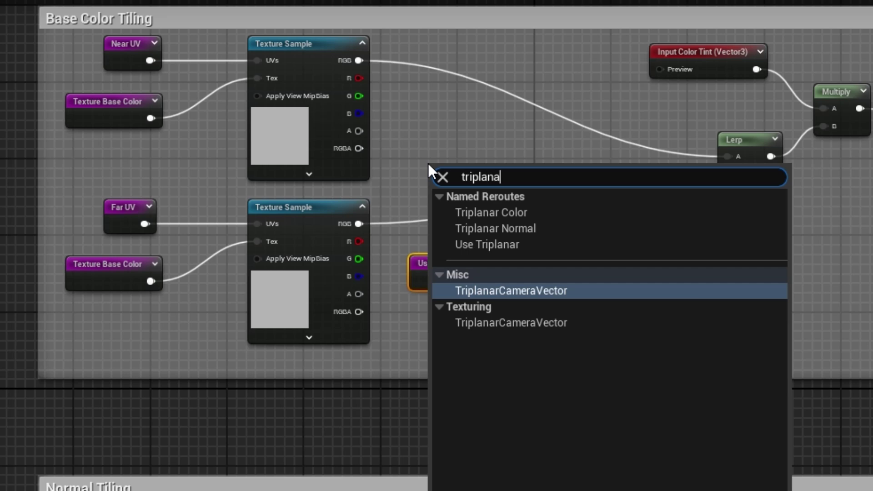
left_click(473, 213)
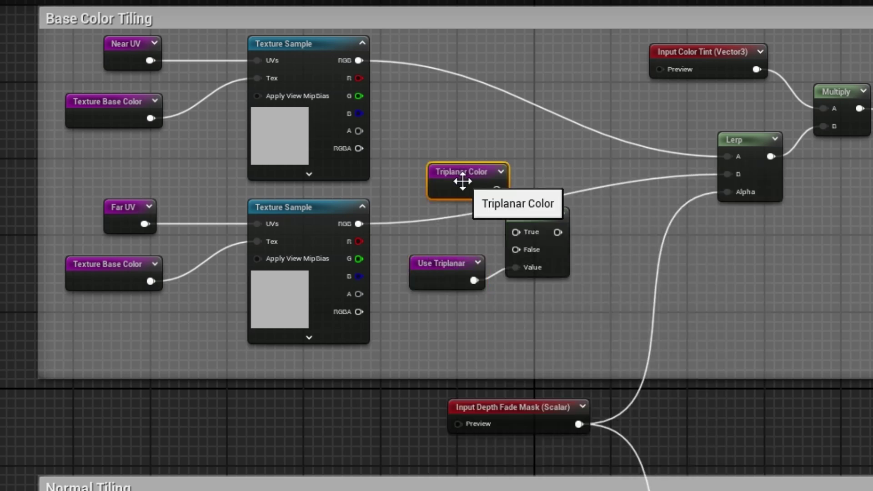
left_click_drag(435, 174, 517, 231)
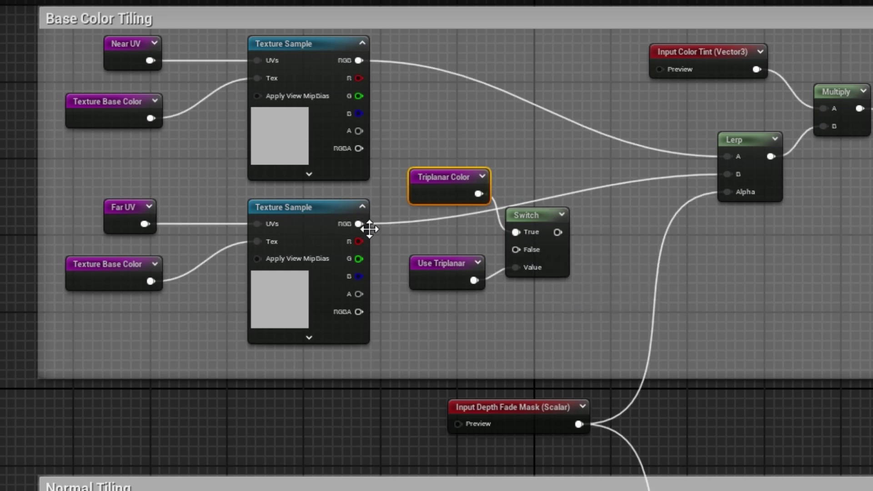
Connect the far Texture Sample's RGB to the Switch's False pin and the Switch's output to Lerp B, tidying the nodes between them
left_click_drag(359, 223, 732, 174)
left_click_drag(545, 213, 549, 186)
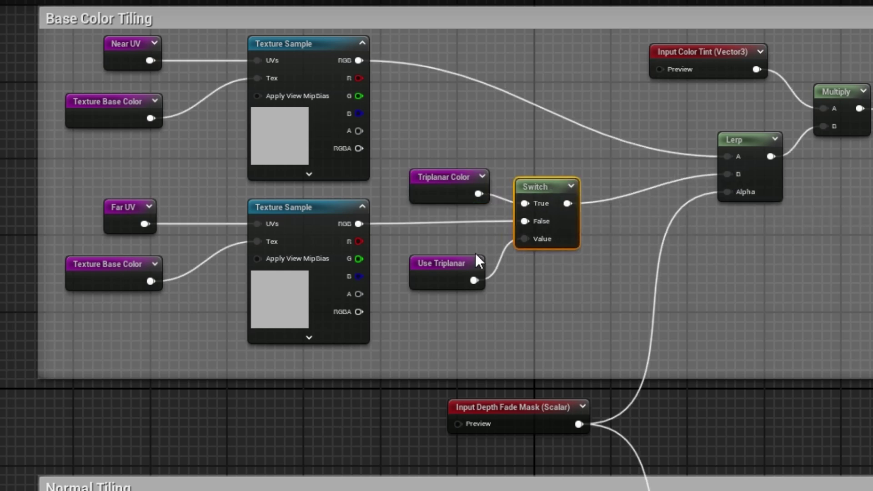
left_click_drag(462, 261, 463, 242)
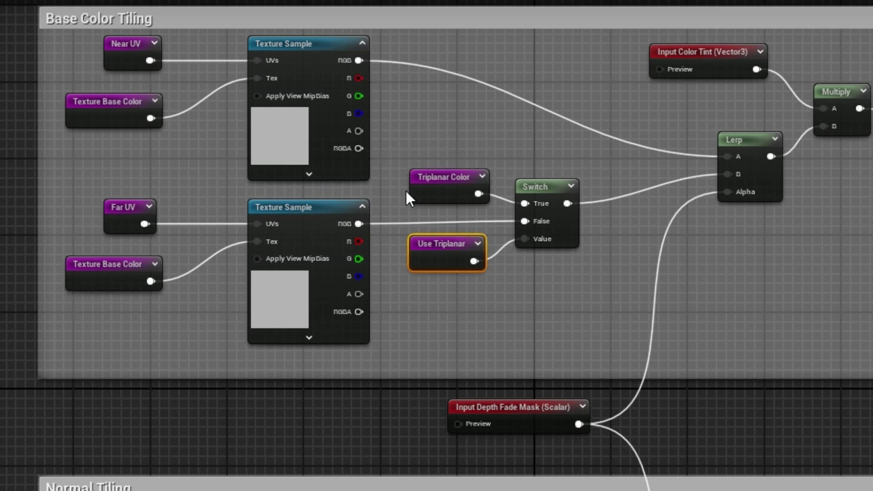
Copy the Switch with its Triplanar Color and Use Triplanar reroutes into Normal Tiling, and delete the copied Triplanar Color
right_click_drag(634, 243, 576, 110)
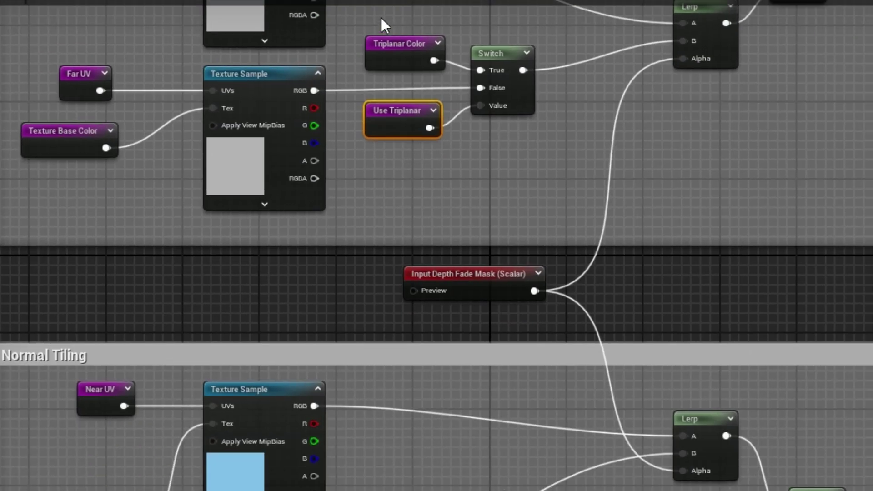
left_click_drag(381, 18, 514, 160)
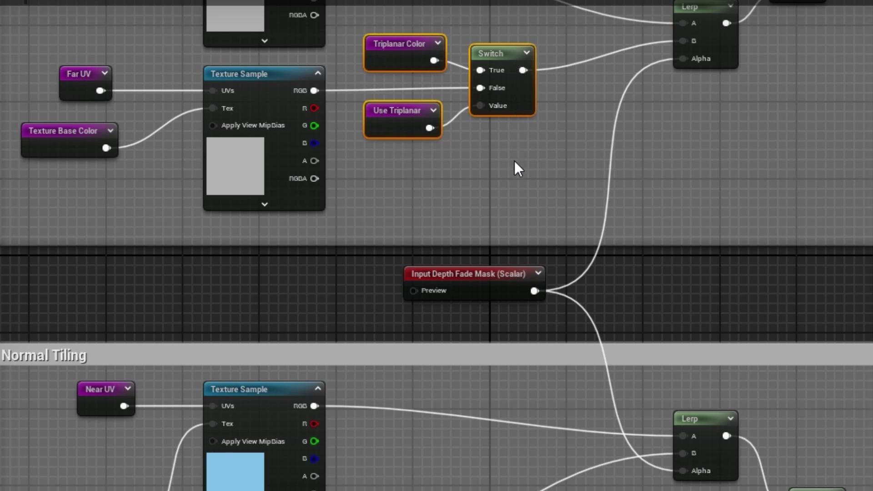
right_click_drag(568, 335, 576, 78)
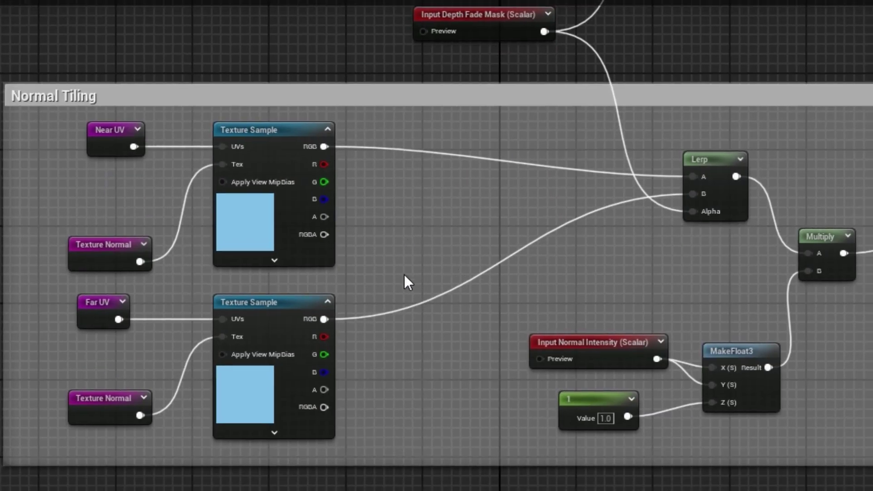
key("ctrl+v")
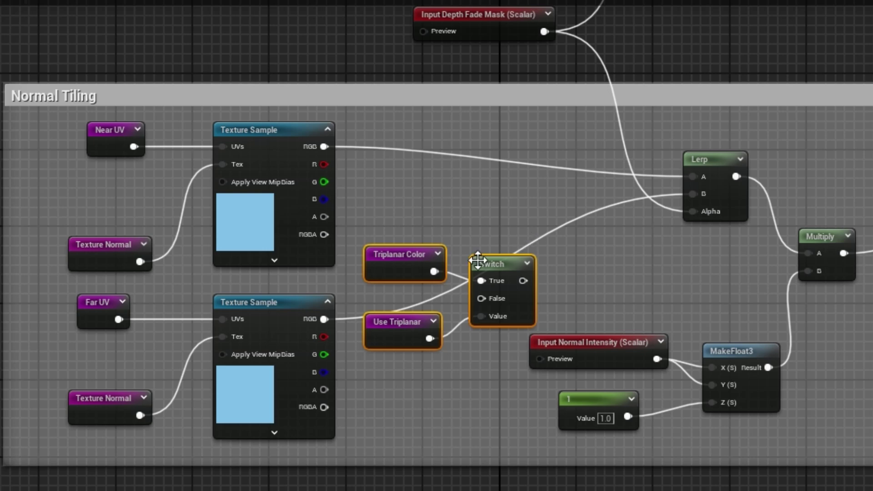
left_click(418, 254)
key("Delete")
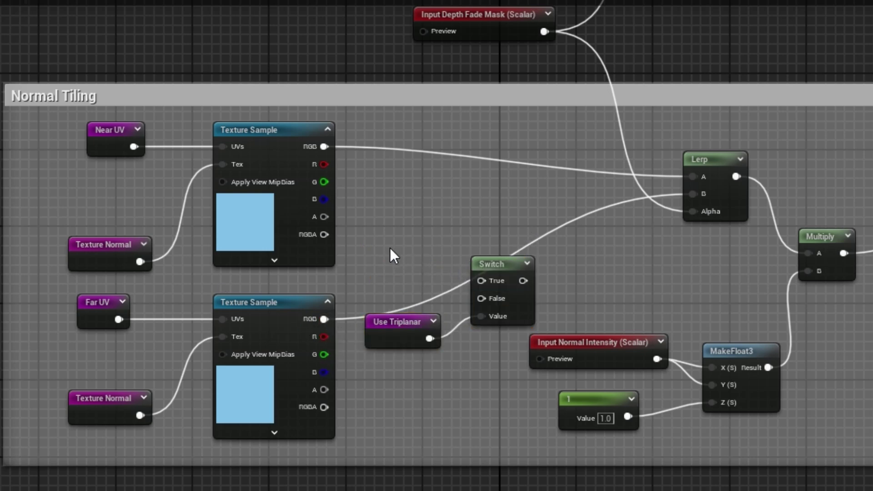
Place a Triplanar Normal named reroute beside the Switch in Normal Tiling and connect it to the True pin
right_click(389, 246)
type("triplanar")
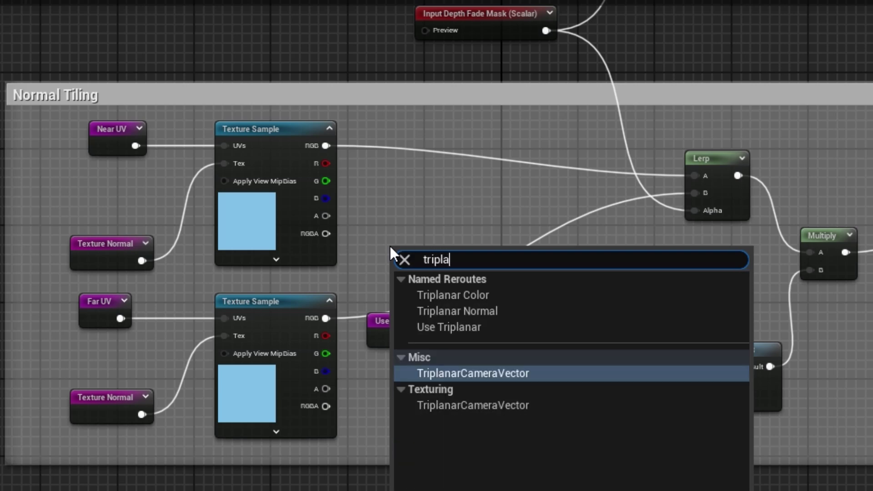
left_click(477, 311)
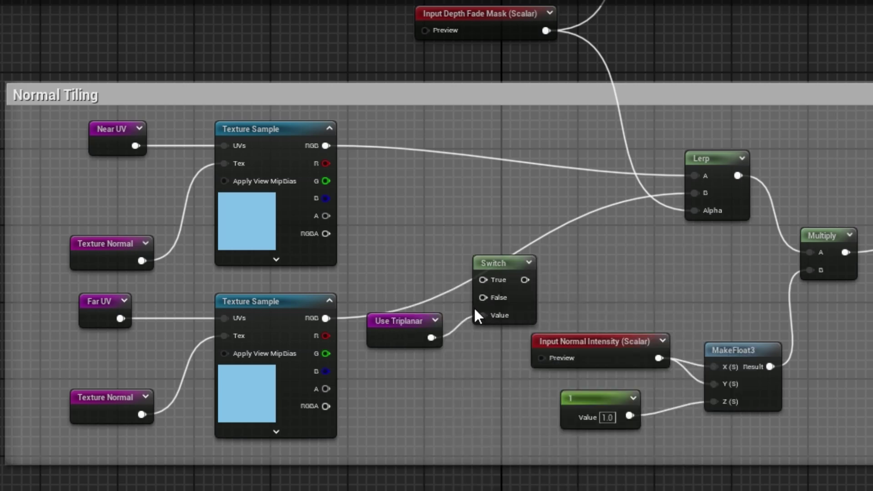
left_click_drag(435, 261, 482, 280)
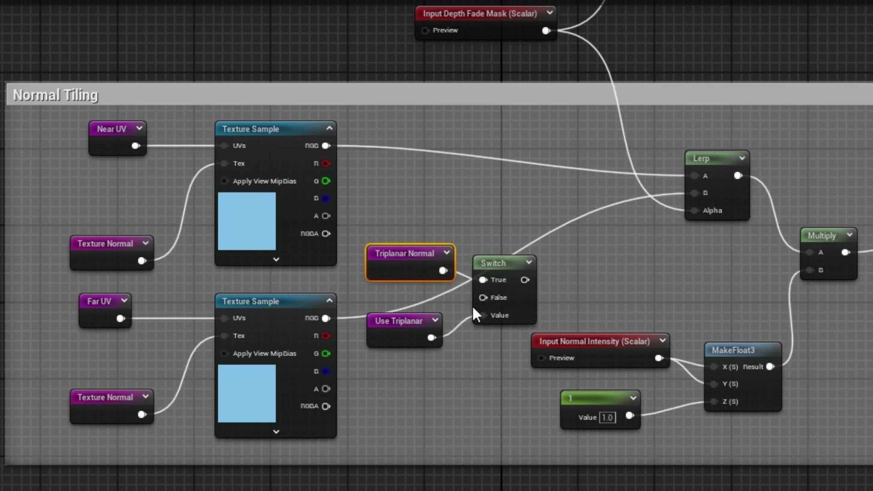
Connect the far normal Texture Sample's RGB to the Switch's False pin and the Switch's output to Lerp B, spacing out the surrounding nodes
left_click_drag(336, 315, 488, 296)
left_click_drag(525, 279, 695, 193)
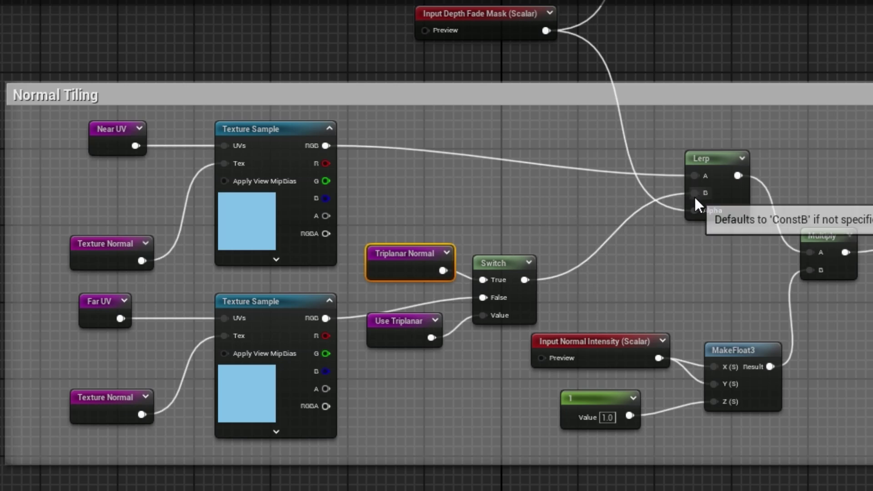
left_click_drag(402, 219, 500, 350)
left_click_drag(510, 263, 512, 283)
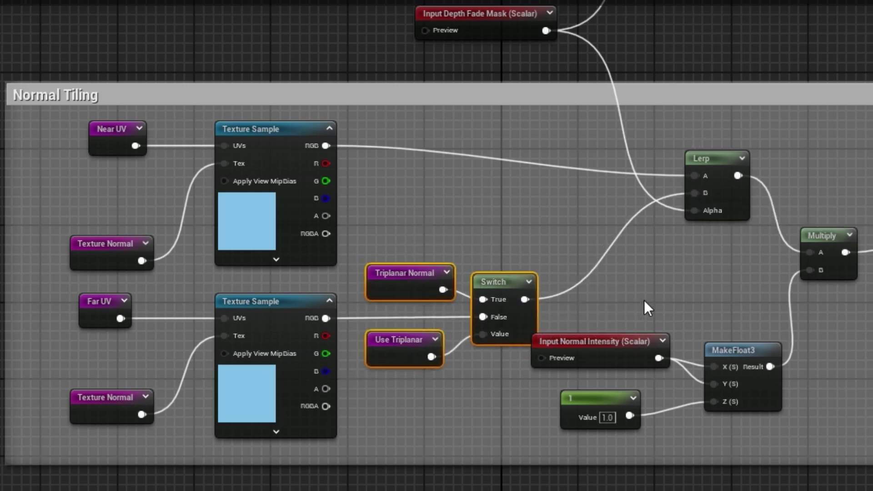
left_click_drag(541, 326, 764, 435)
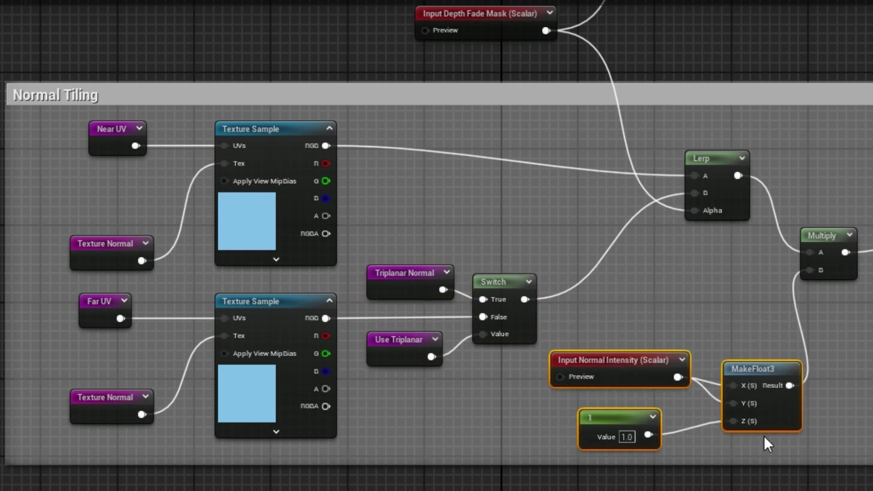
Set the sort priority of the Use Triplanar function input in Triplanar Projection to 20
right_click_drag(752, 250, 758, 150)
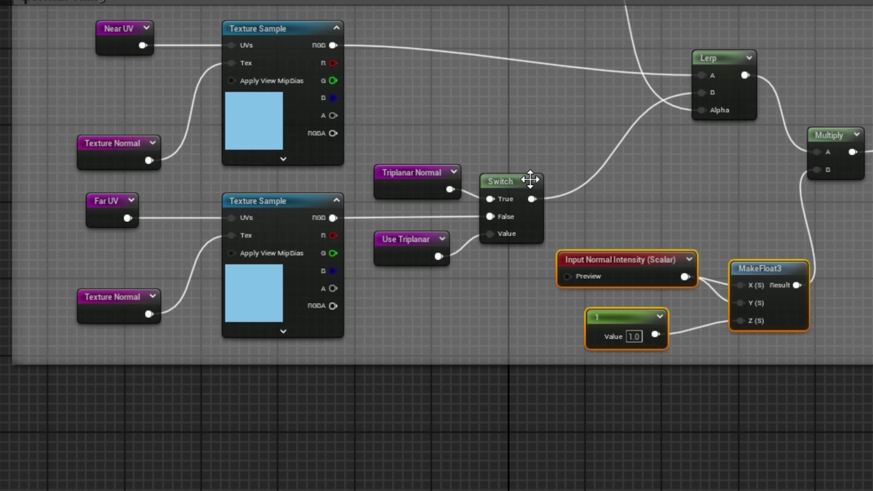
scroll(507, 150, "down", 2)
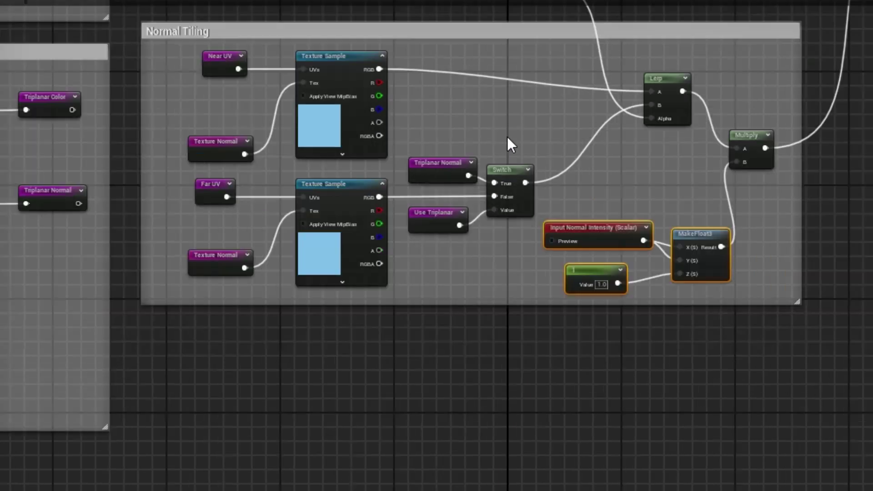
right_click_drag(508, 143, 619, 255)
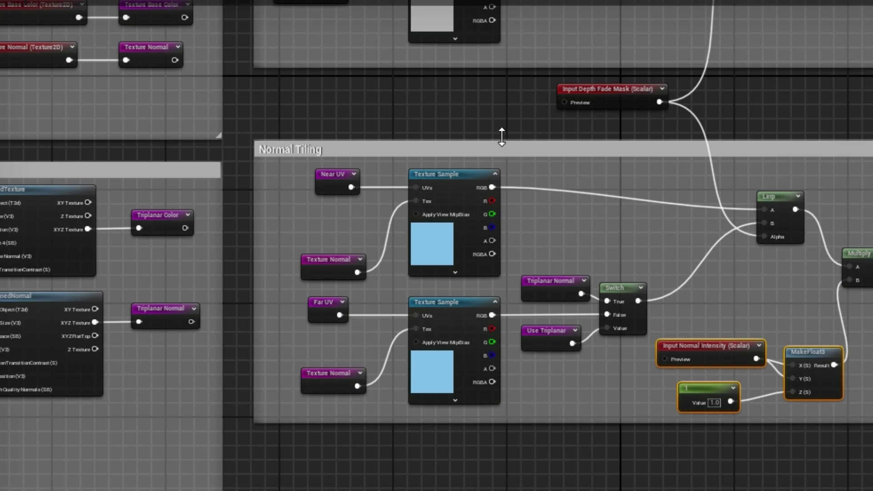
right_click_drag(412, 111, 463, 292)
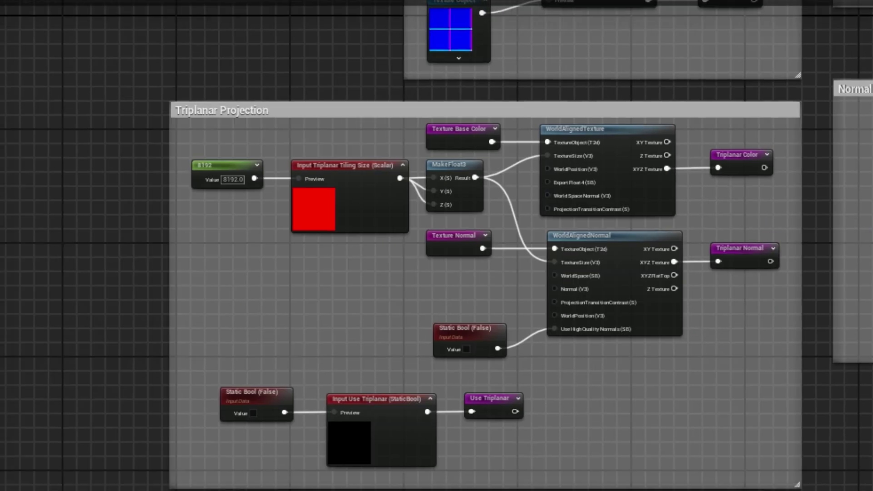
right_click_drag(354, 310, 385, 200)
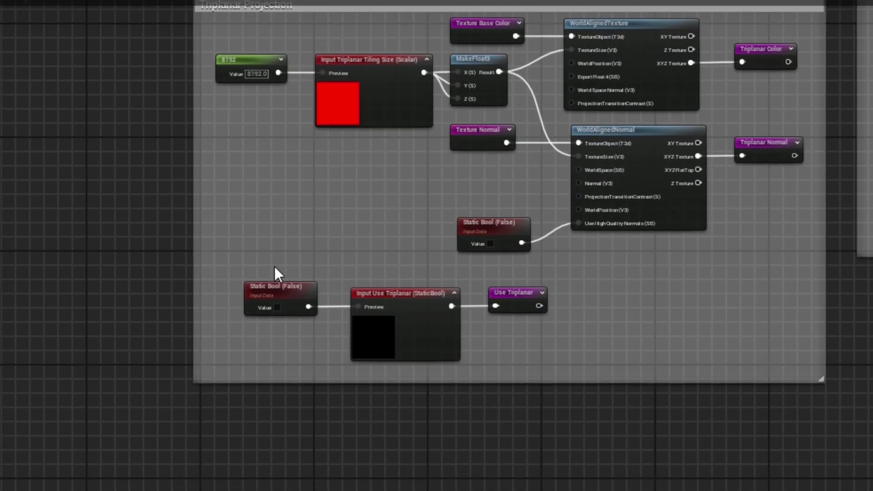
left_click_drag(275, 267, 519, 312)
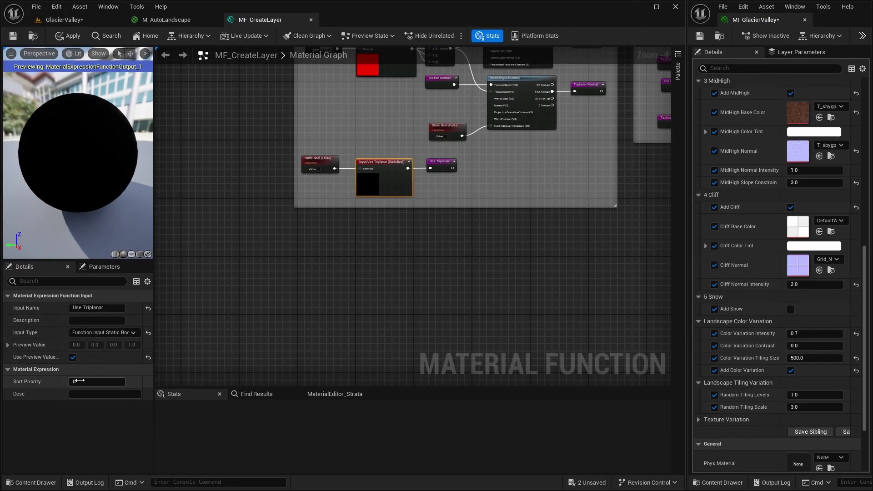
left_click(77, 381)
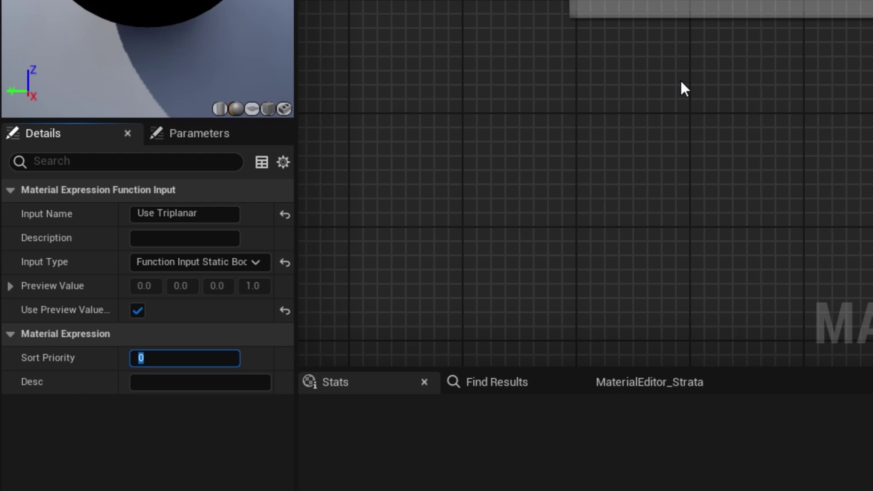
type("20")
Set the Triplanar Tiling Size input's sort priority to 21 and save the MF_CreateLayer function
right_click_drag(720, 39, 748, 162)
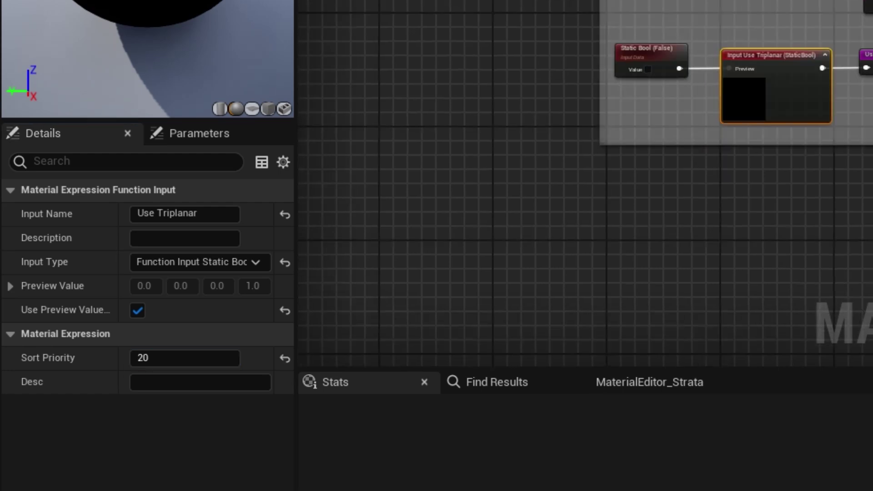
left_click(156, 358)
type("21")
key("Return")
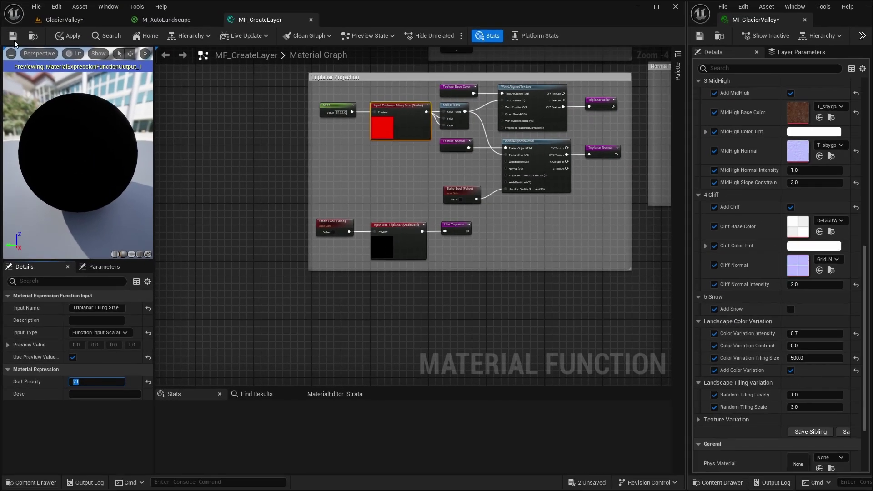
left_click(14, 37)
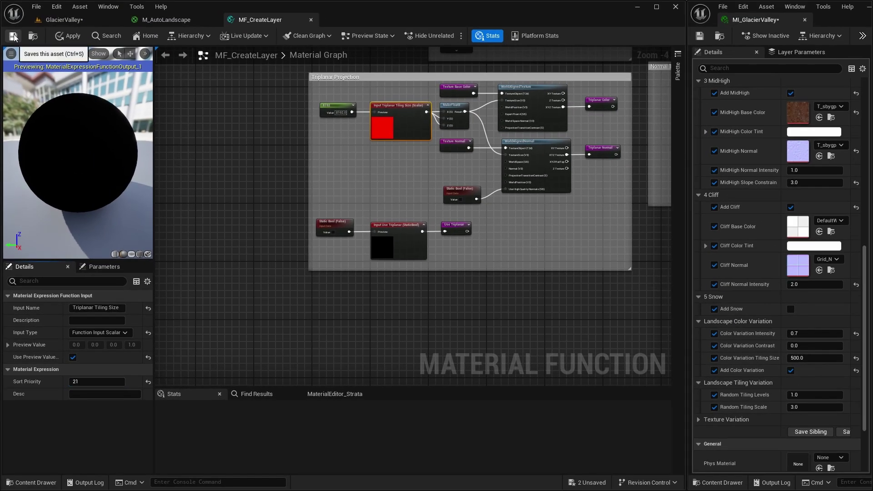
In M_AutoLandscape, add a StaticBoolParameter node below the Cliff layer's MF_CreateLayer node
left_click(177, 21)
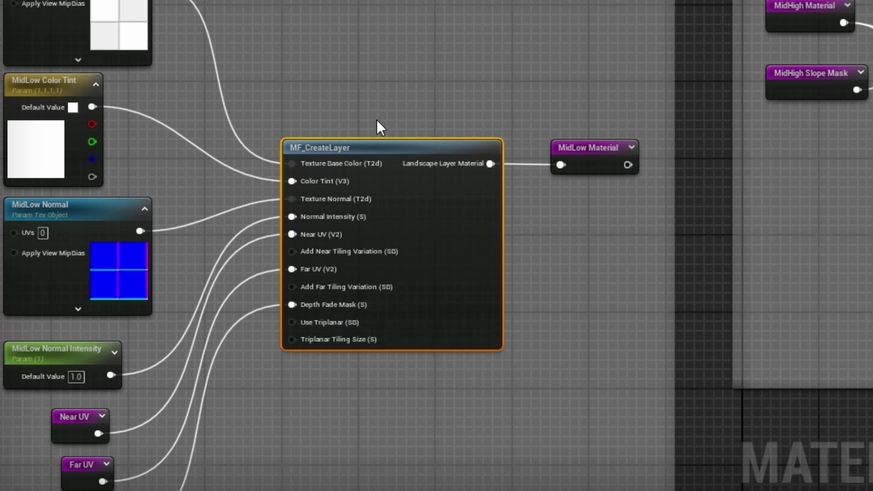
scroll(381, 138, "down", 2)
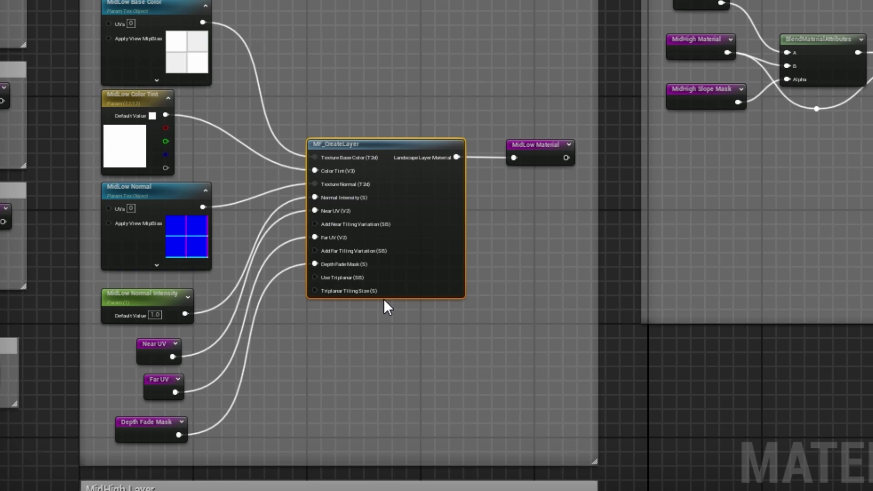
right_click_drag(400, 361, 541, 25)
right_click_drag(523, 97, 506, 67)
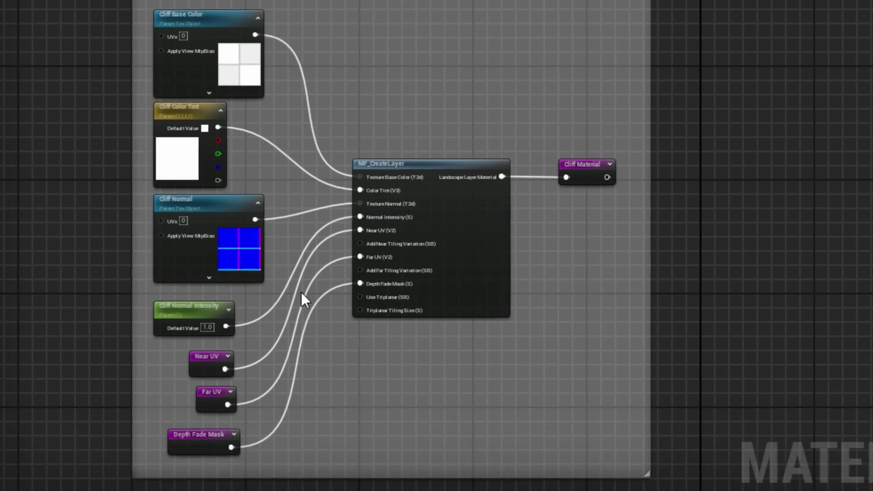
right_click_drag(405, 389, 407, 317)
scroll(404, 309, "up", 3)
right_click_drag(346, 203, 446, 197)
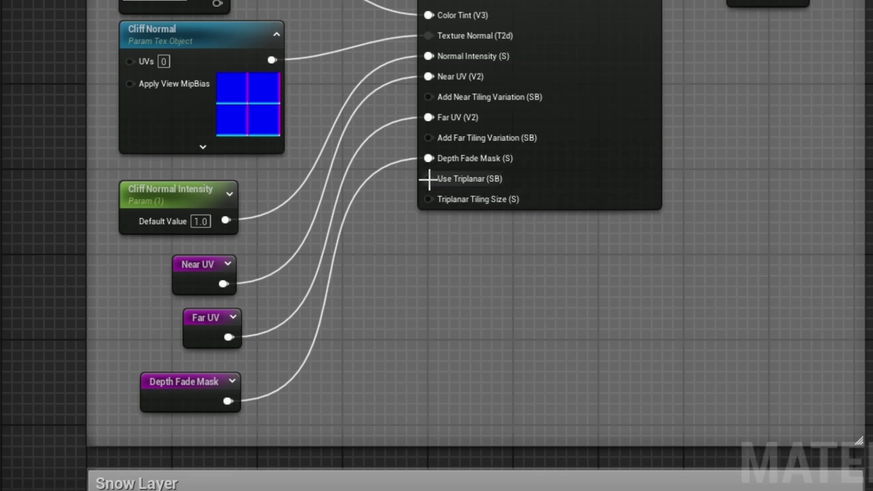
right_click_drag(459, 220, 424, 215)
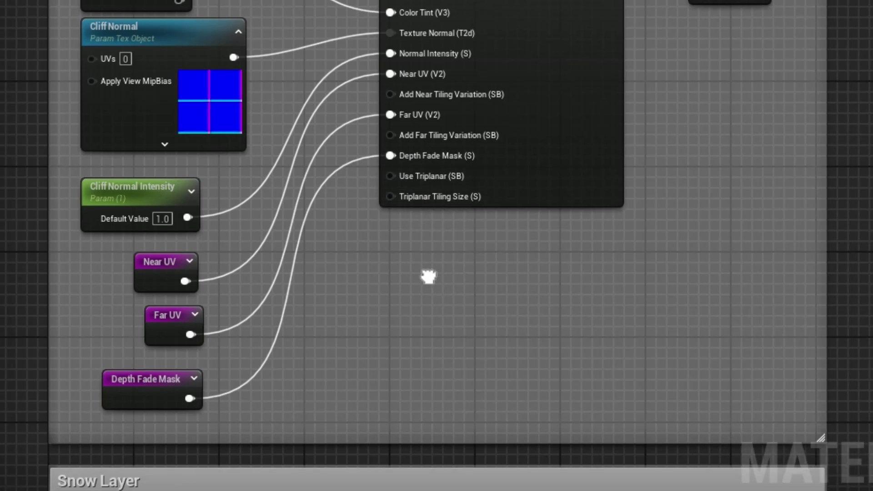
right_click(408, 262)
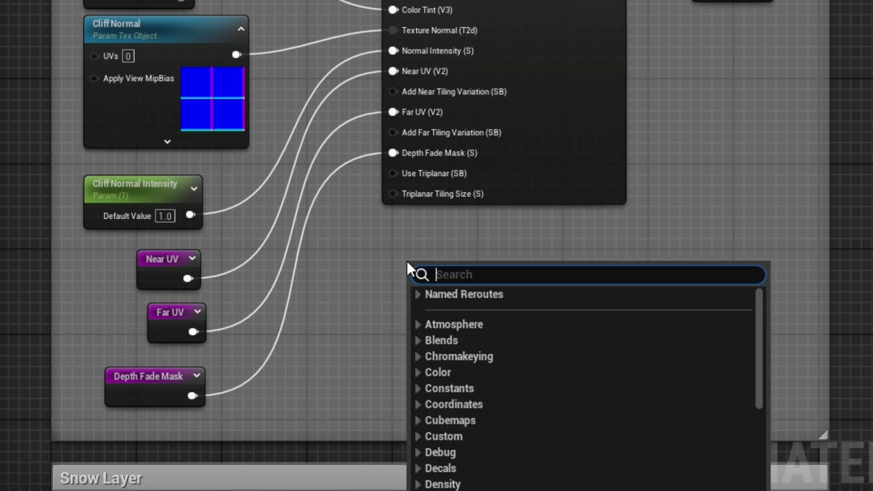
type("static ")
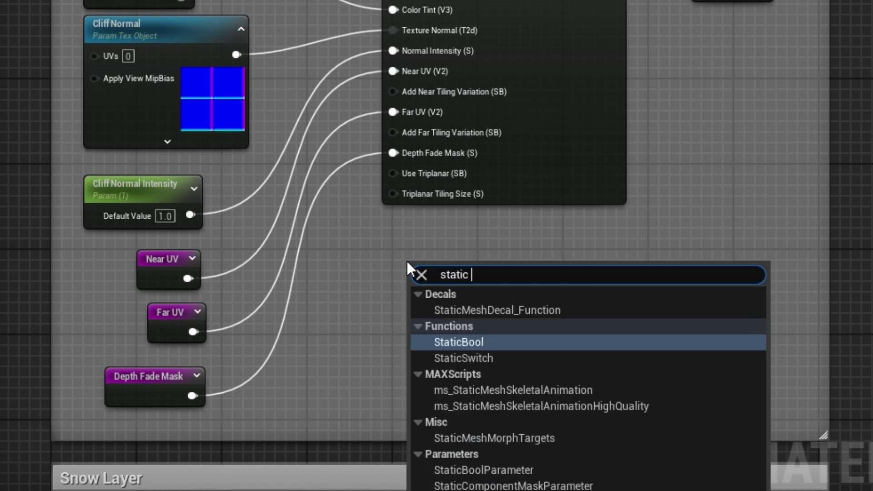
type("n")
key("BackSpace")
type("bool")
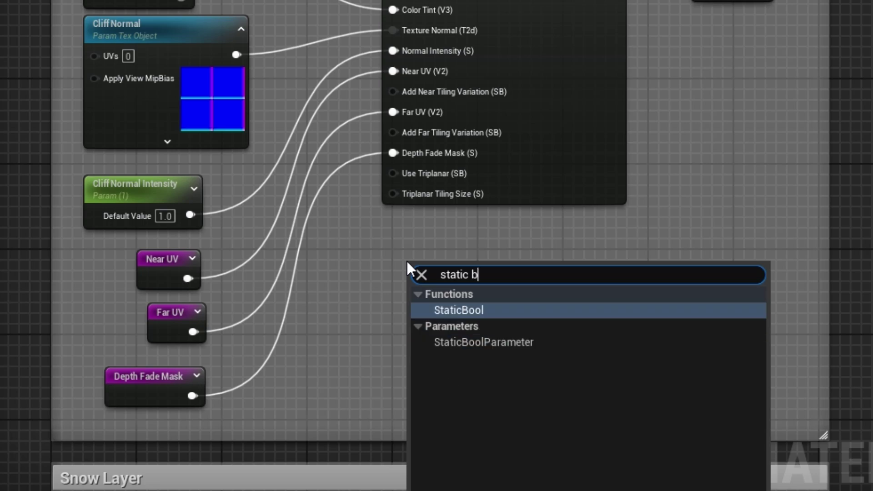
left_click(481, 343)
Name the static bool parameter Cliff Use Triplanar, assign it to group 4 Cliff, and set its sort priority to 20
type("Cliff Use ")
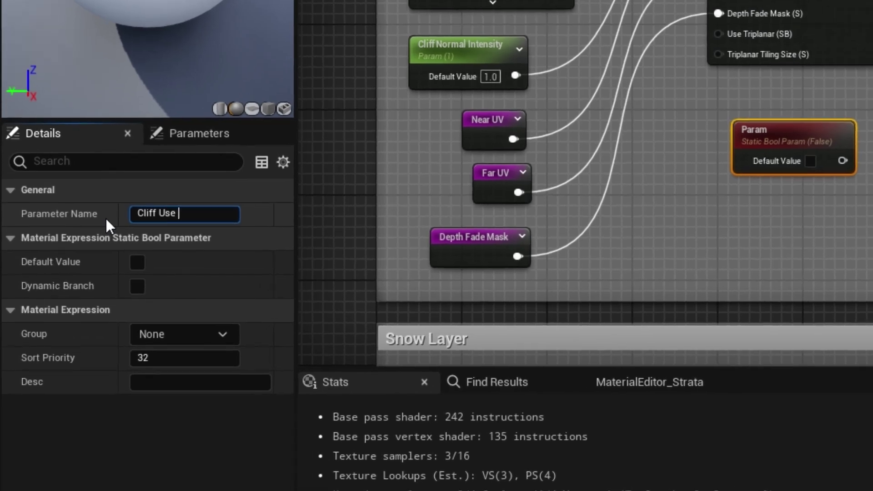
type("Triplanar")
key("Return")
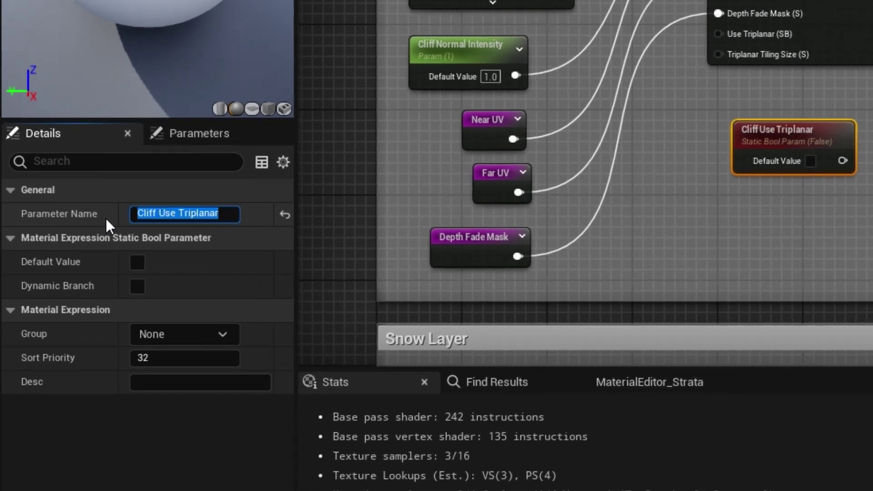
left_click(226, 338)
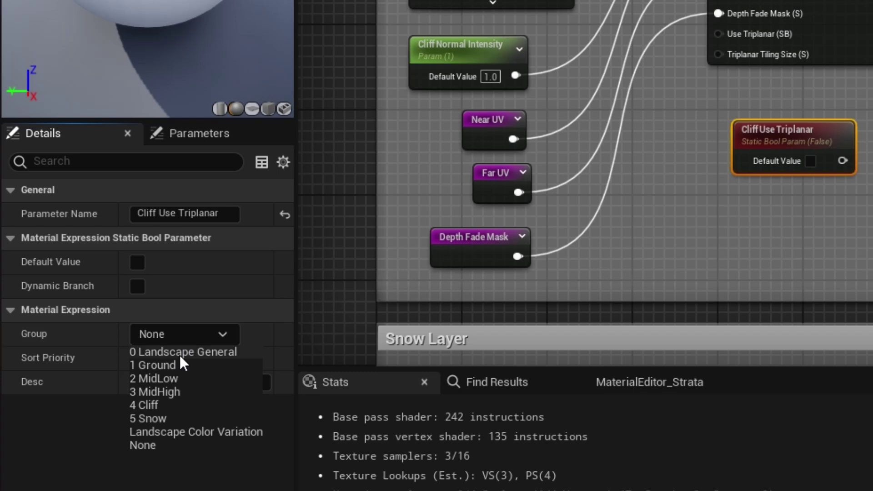
left_click(170, 403)
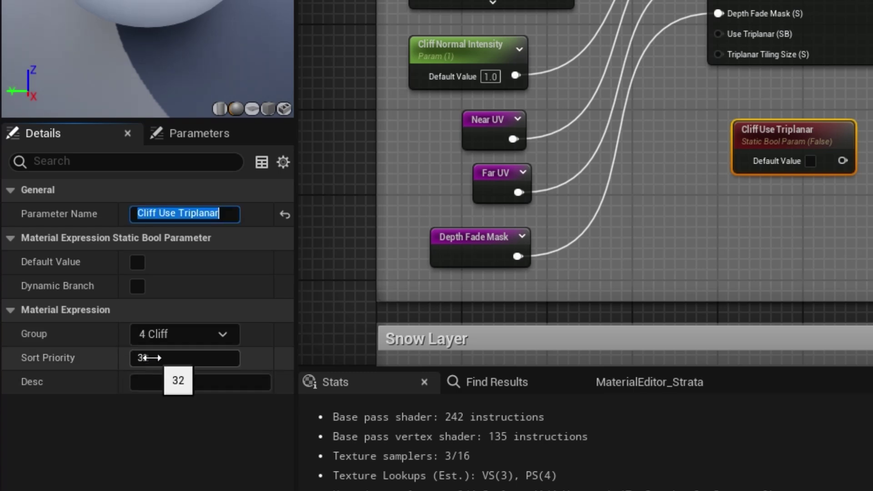
left_click(148, 357)
type("20")
key("Return")
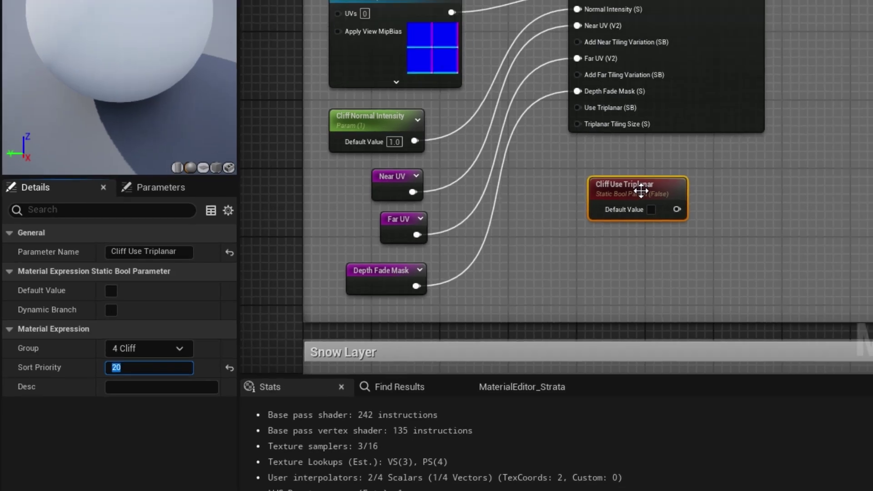
Move Cliff Use Triplanar closer to the other layer inputs and connect it to Use Triplanar (SB) on the Cliff layer's MF_CreateLayer
left_click_drag(641, 191, 587, 207)
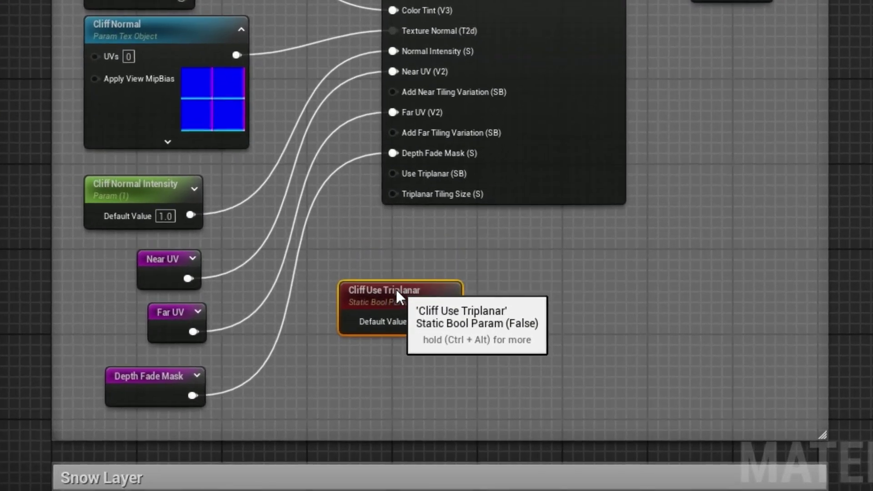
left_click_drag(397, 293, 385, 272)
left_click_drag(439, 299, 390, 174)
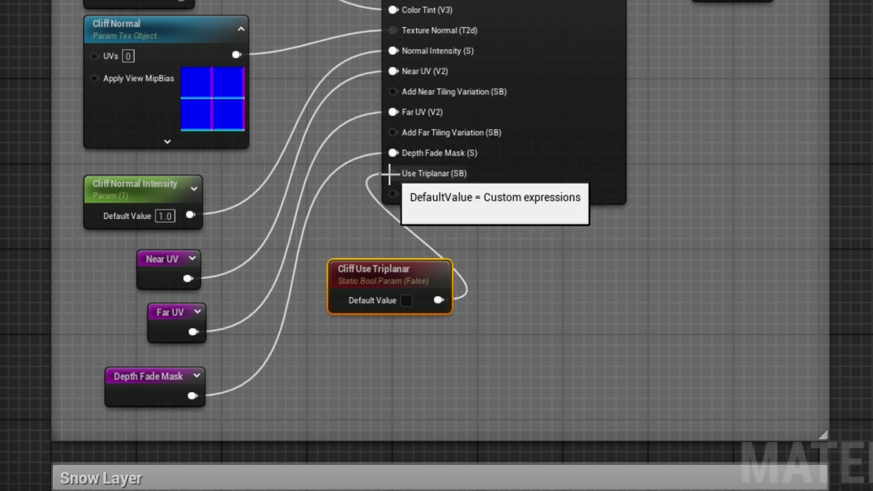
Duplicate the Cliff Normal Intensity parameter, place the copy below Cliff Use Triplanar, and rename it Cliff Triplanar Tiling Size
left_click(146, 186)
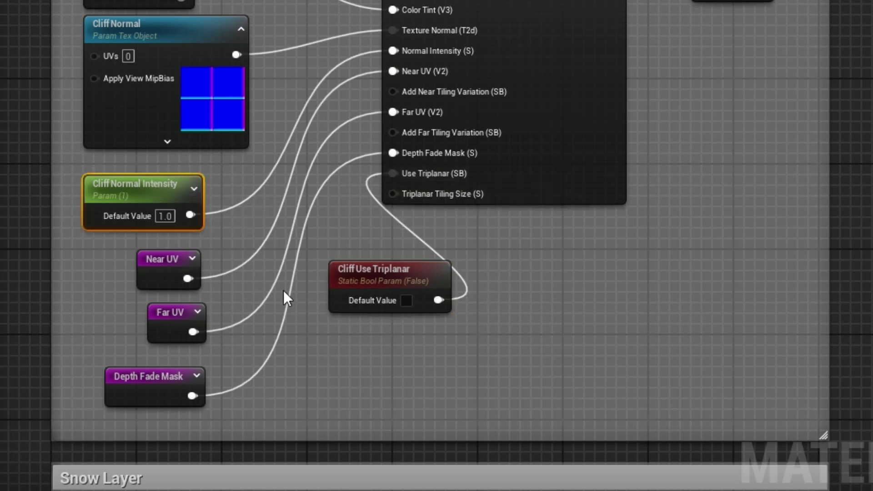
key("ctrl+d")
left_click_drag(324, 292, 372, 337)
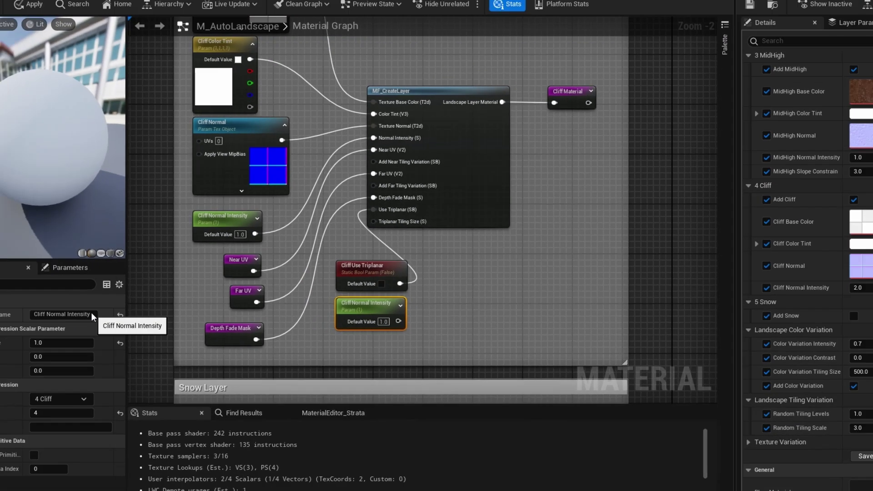
left_click_drag(90, 315, 47, 314)
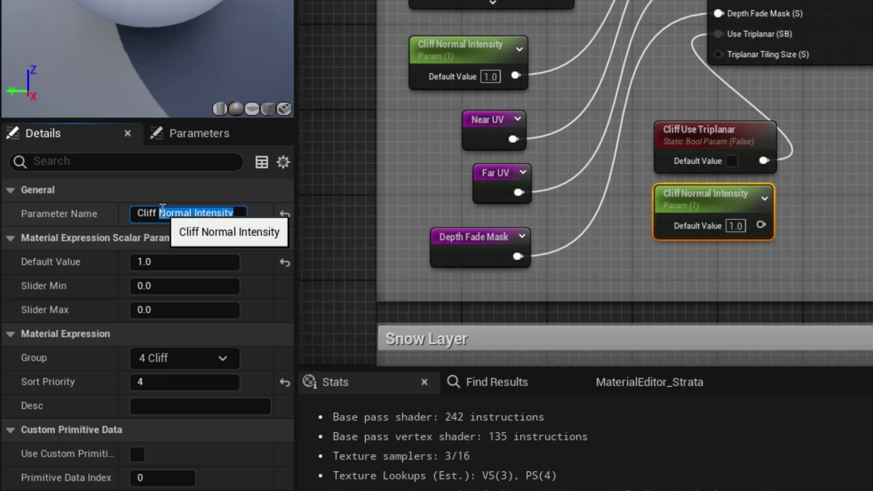
type("Tripla")
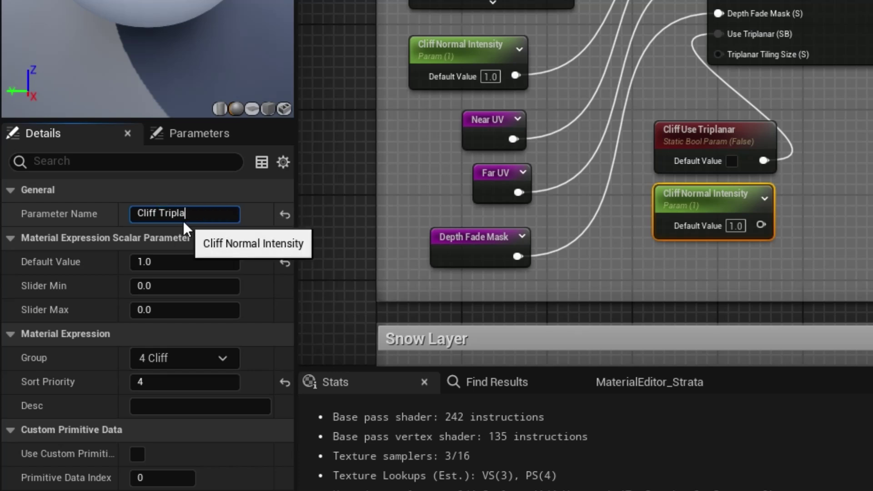
type("nar Tiling Size")
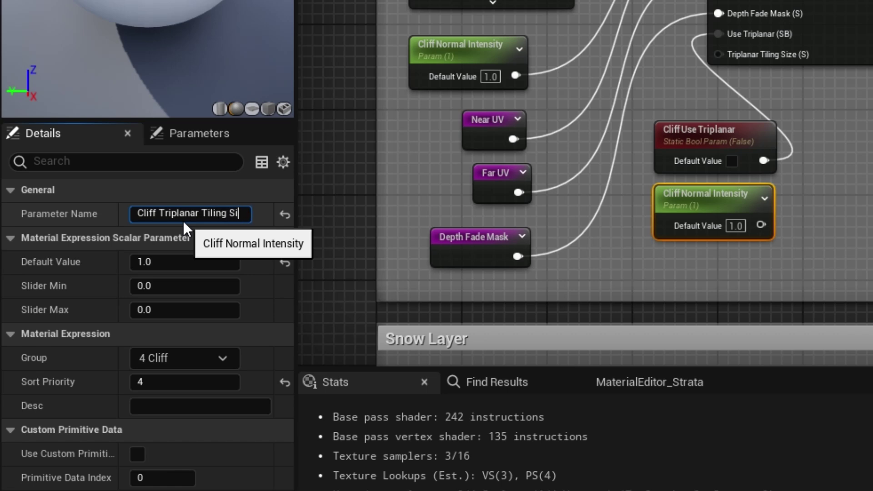
key("Return")
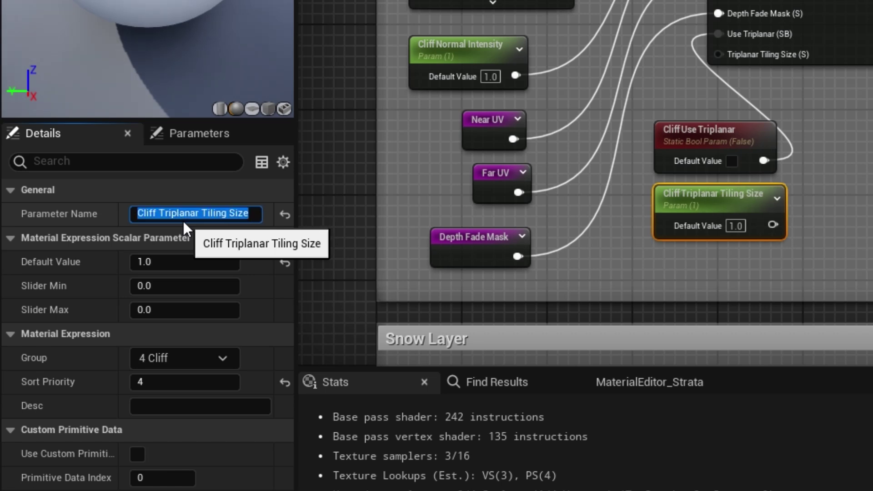
Set the Cliff Triplanar Tiling Size parameter's default value to 8192 and its sort priority to 21
left_click(161, 263)
type("819")
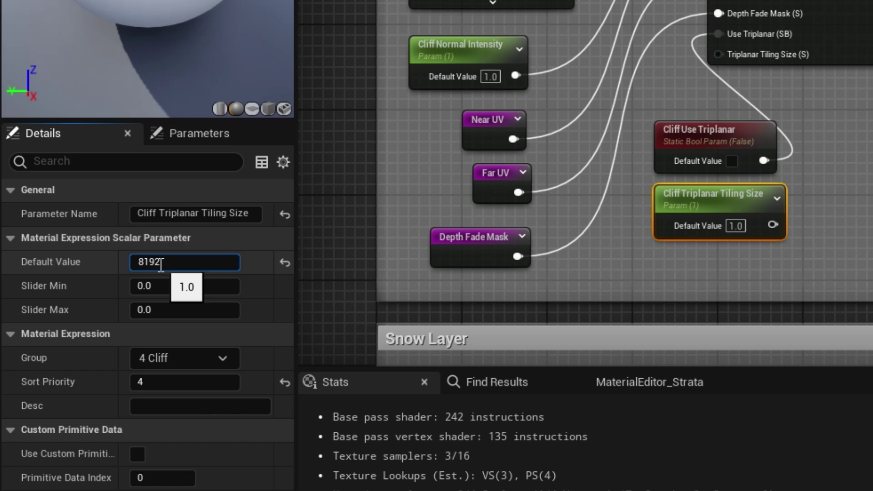
type("2")
key("Return")
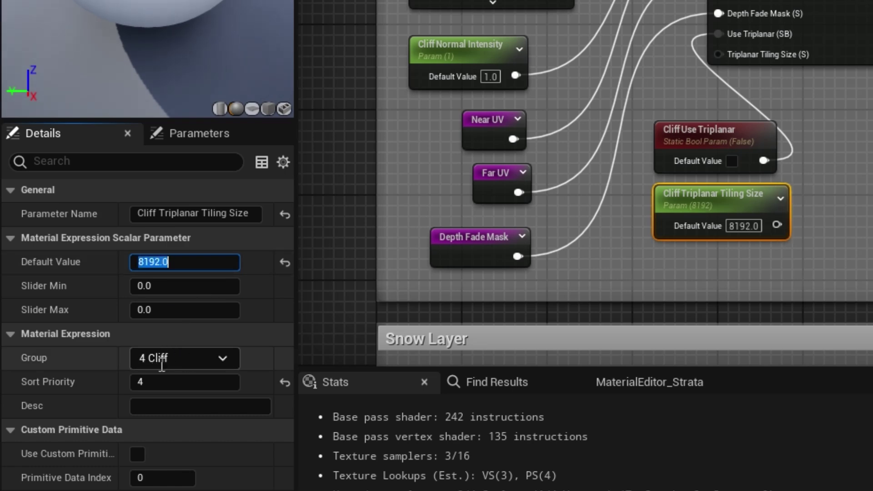
left_click(157, 382)
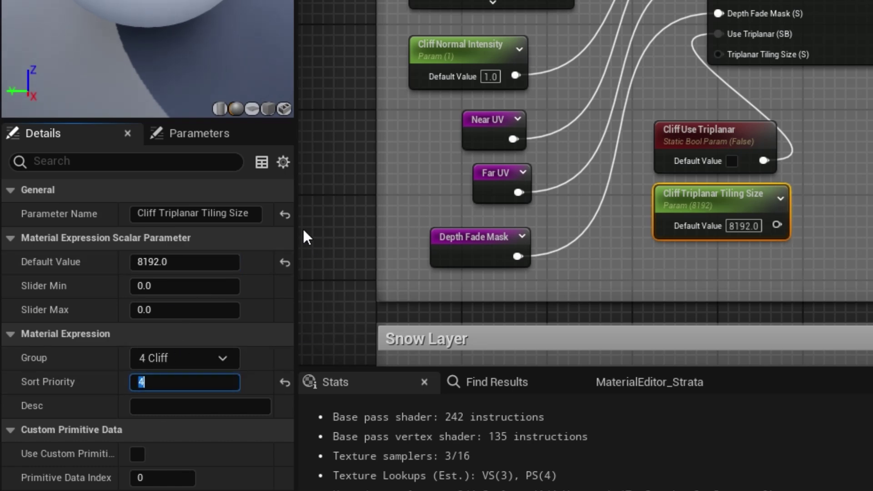
type("21")
key("Return")
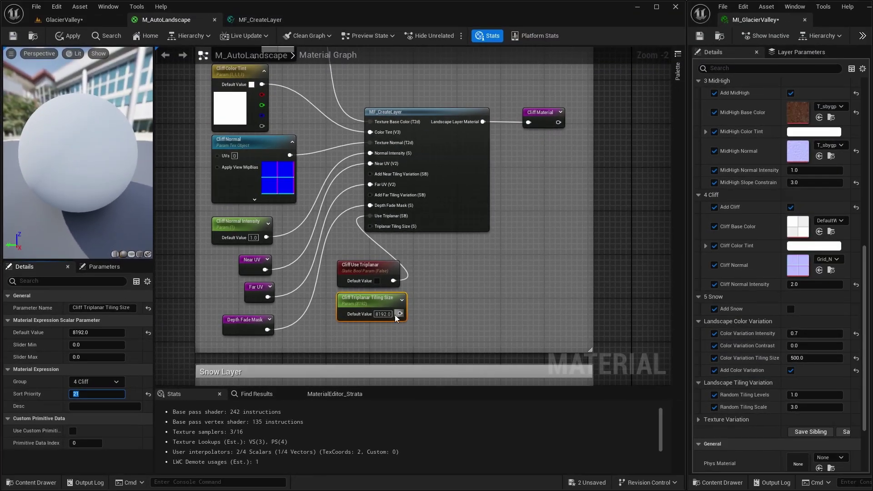
Connect Cliff Triplanar Tiling Size to Triplanar Tiling Size (S) on the Cliff layer's MF_CreateLayer and save M_AutoLandscape
left_click_drag(398, 314, 371, 228)
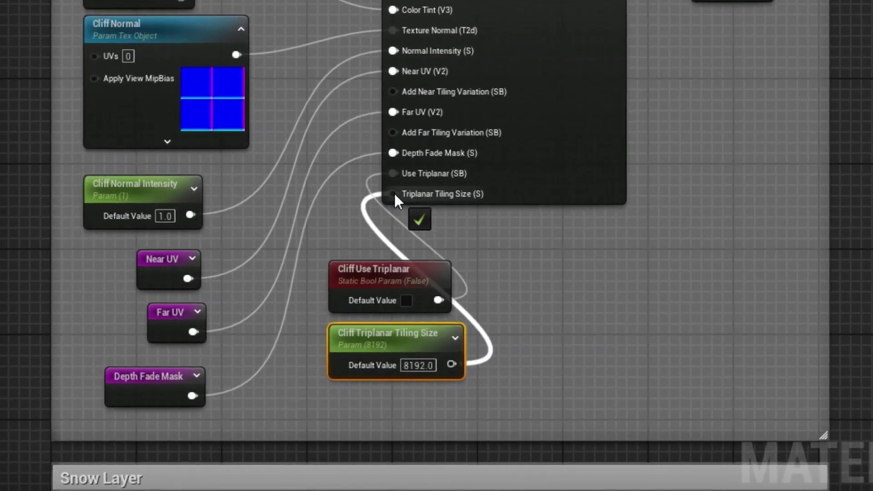
left_click_drag(393, 192, 394, 192)
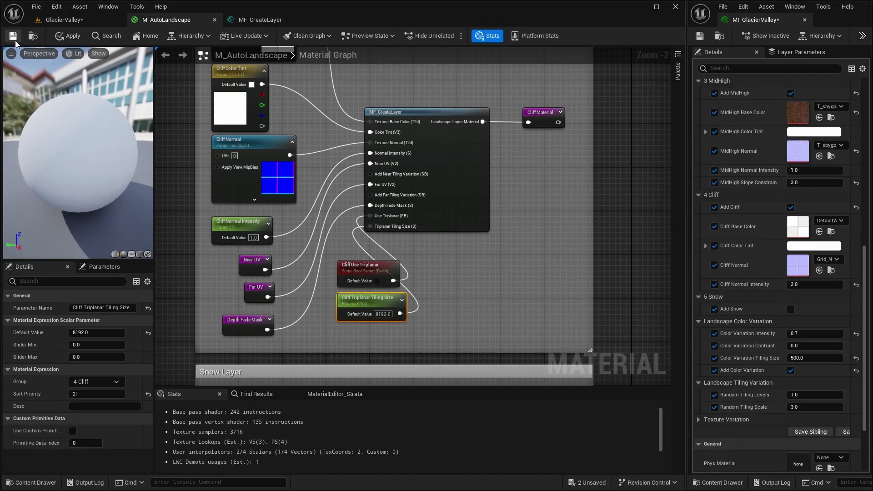
left_click(13, 39)
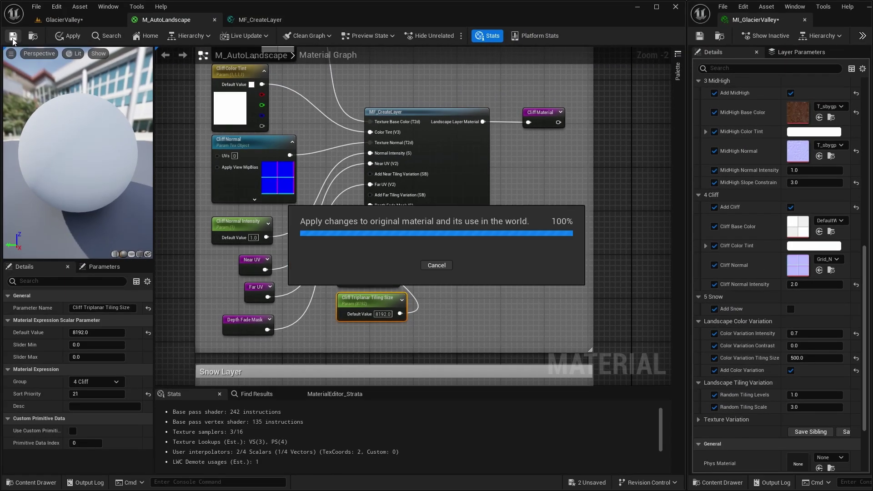
In the GlacierValley level, compare the grid-textured cliffs with Cliff Use Triplanar off and on in MI_GlacierValley, leaving it on
left_click(76, 20)
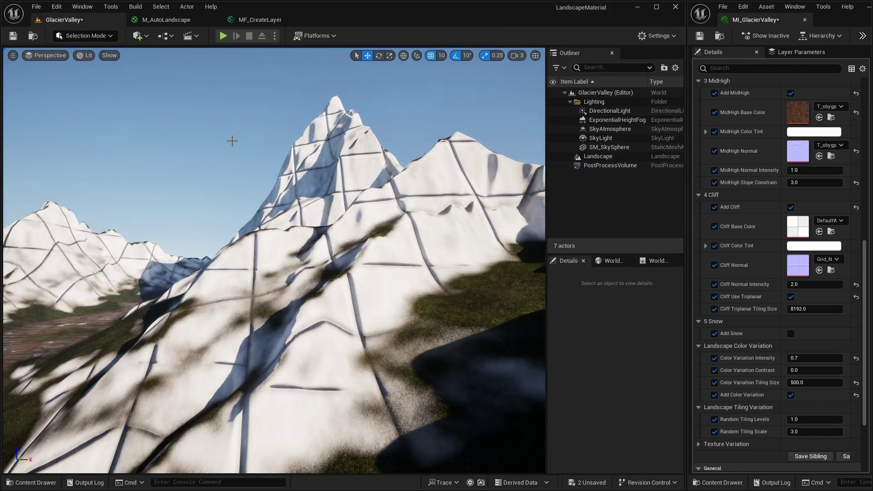
key("Down")
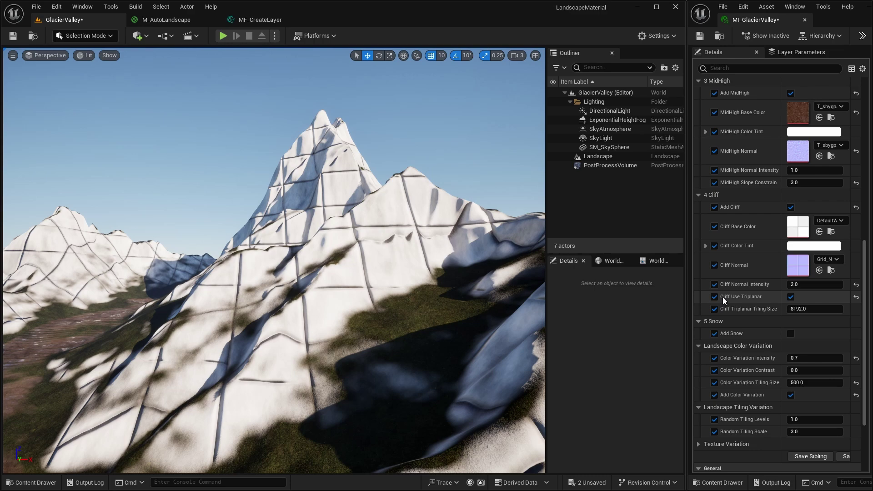
left_click(791, 296)
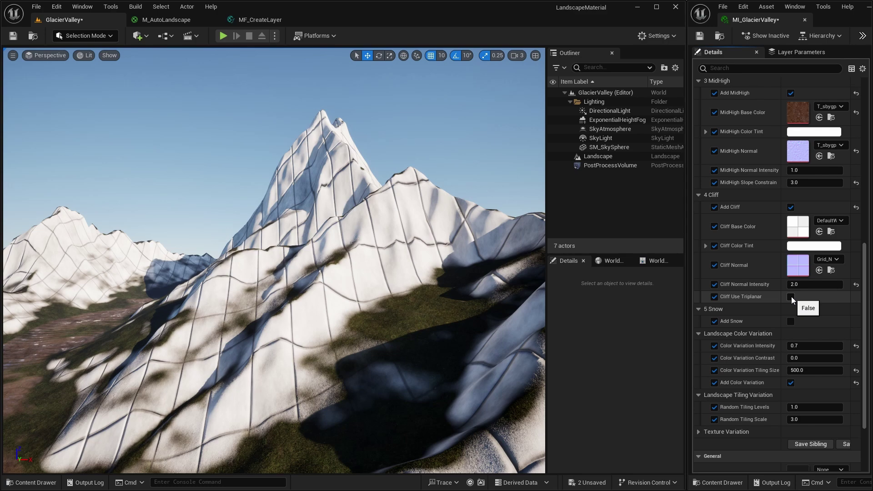
left_click(791, 297)
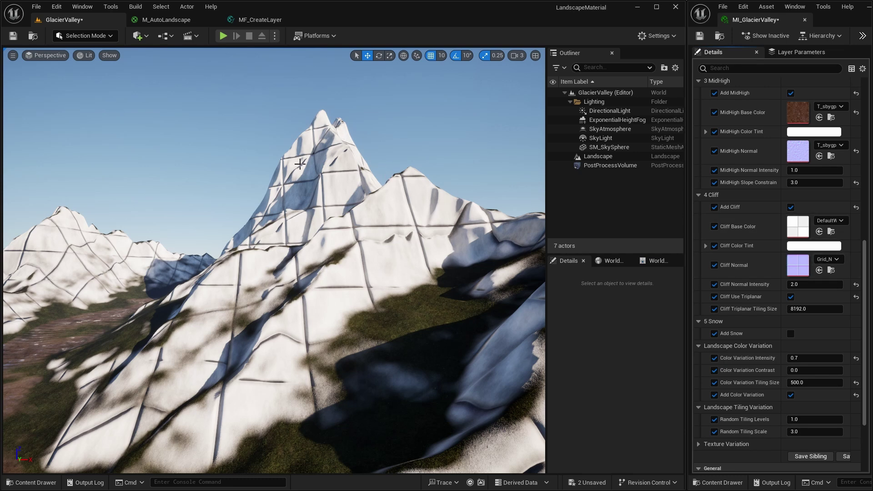
Try a Cliff Triplanar Tiling Size of 4096 on the cliffs and restore it to 8192
left_click(810, 309)
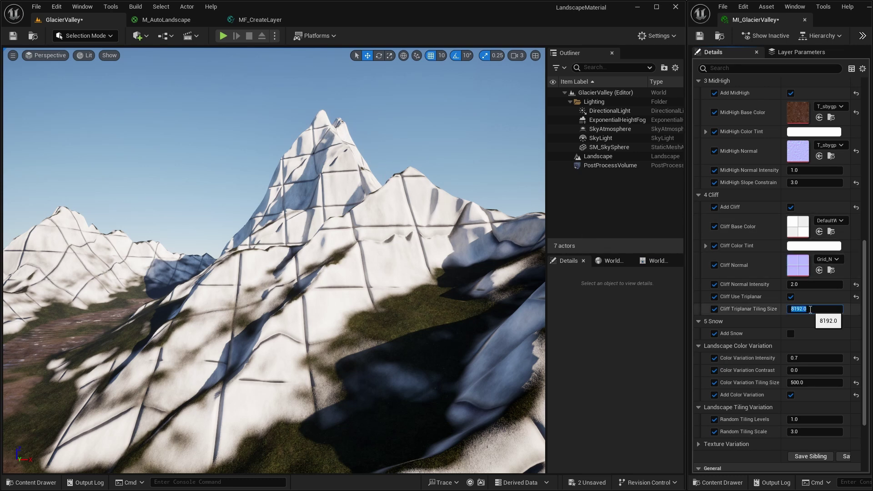
type("4096")
key("Return")
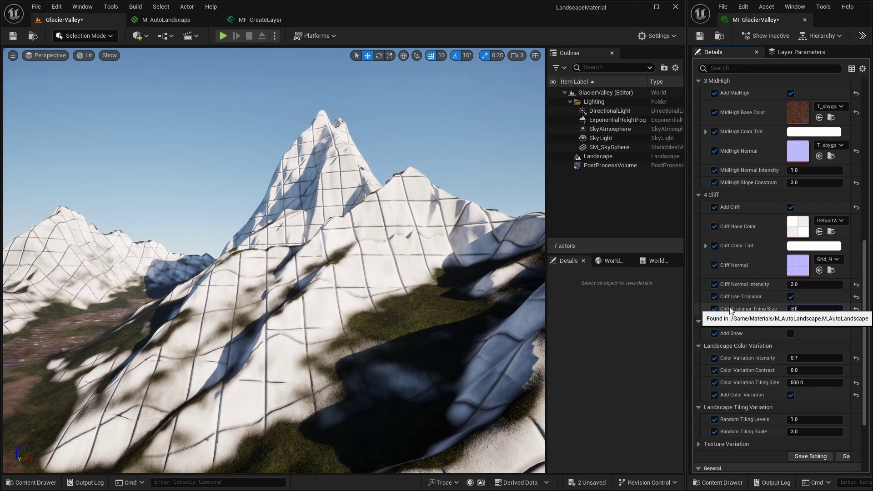
type("8192")
key("Return")
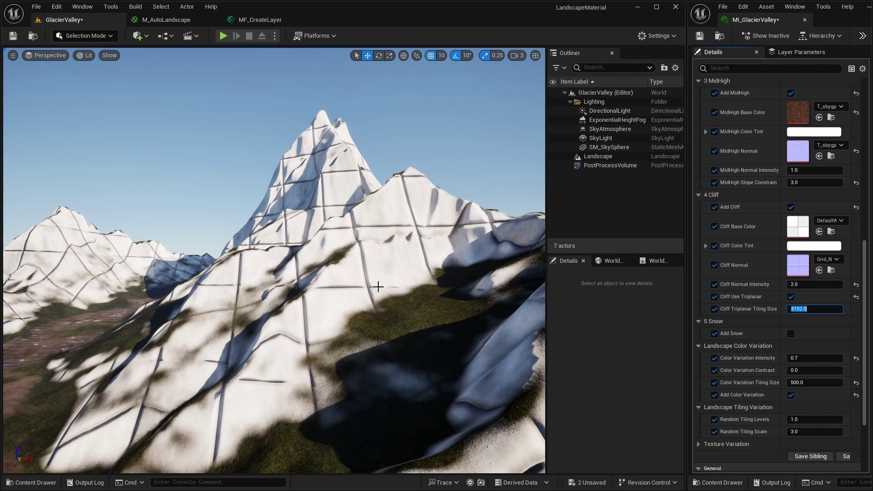
left_click_drag(377, 286, 377, 287)
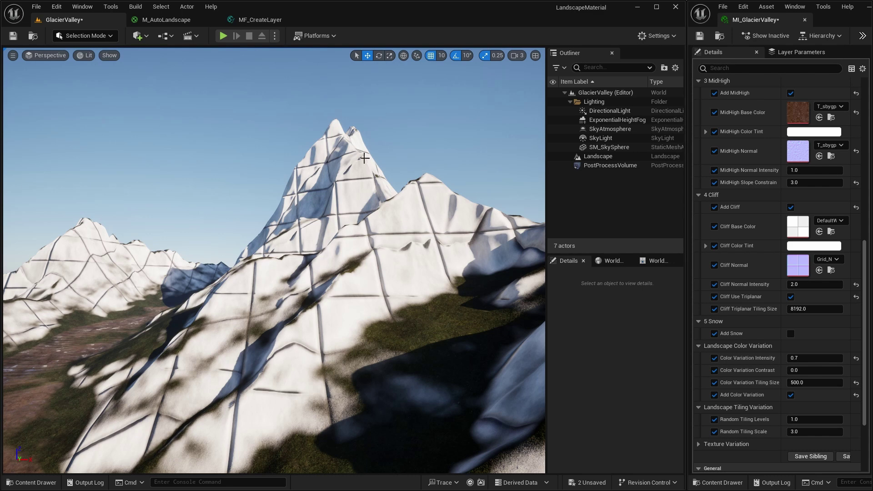
In MI_GlacierValley, set Cliff Base Color to T_xccibbi_2K_B and Cliff Normal to T_xccibbi_2K_N
left_click(843, 221)
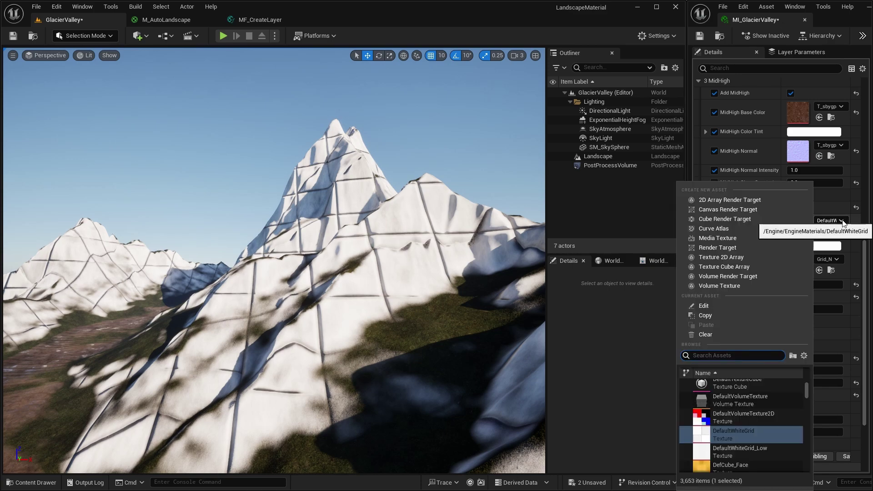
type("cliff")
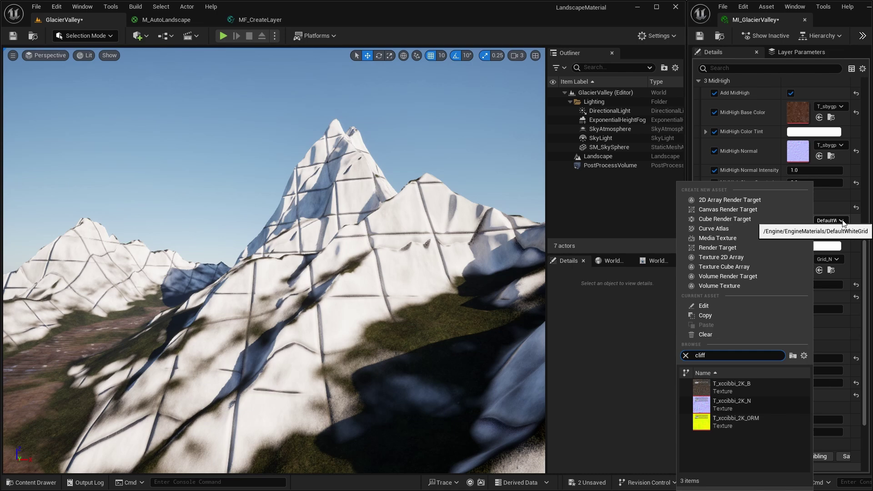
left_click(737, 389)
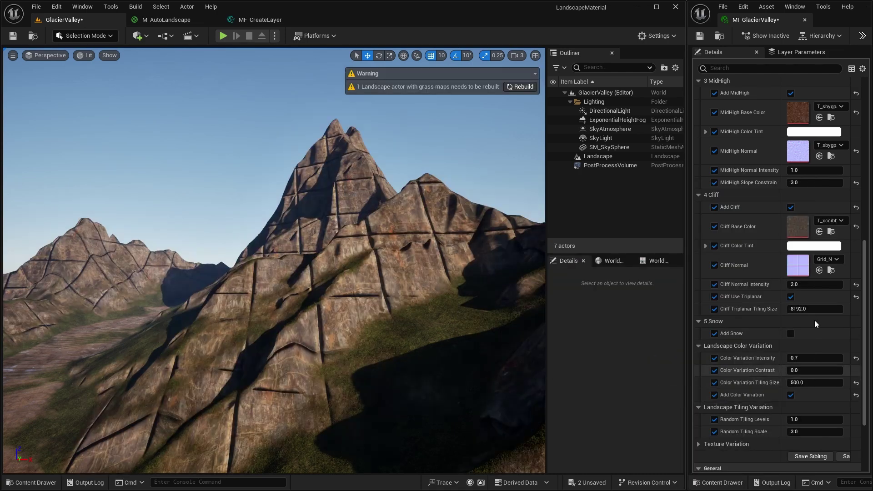
left_click(837, 259)
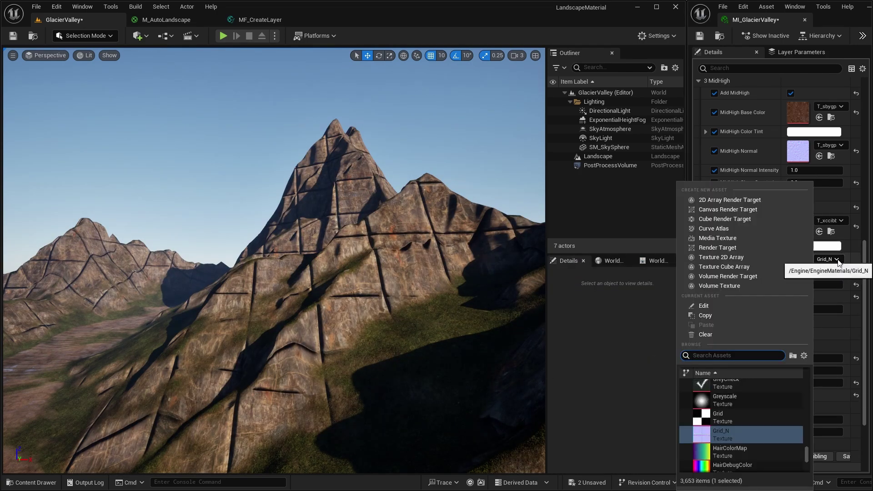
type("cliff")
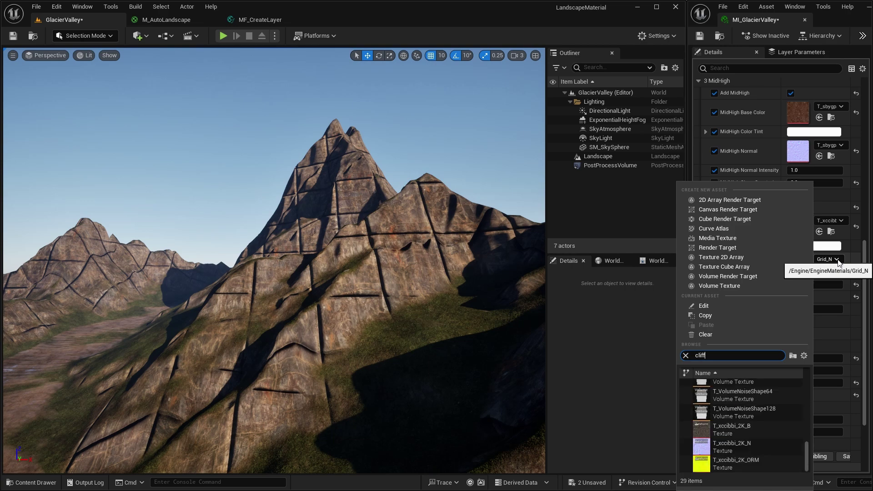
left_click(766, 404)
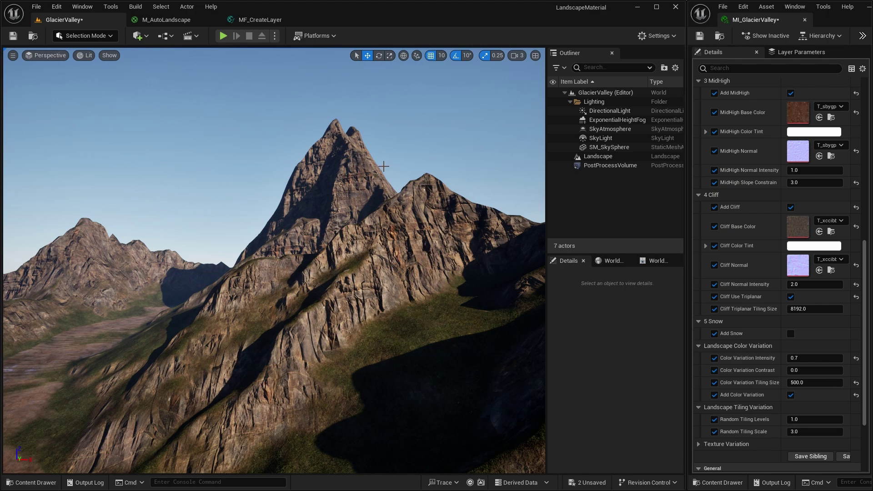
Compare the rock-textured cliffs with Cliff Use Triplanar off and on, leave it on, and examine the mountain slopes from several angles
left_click(791, 297)
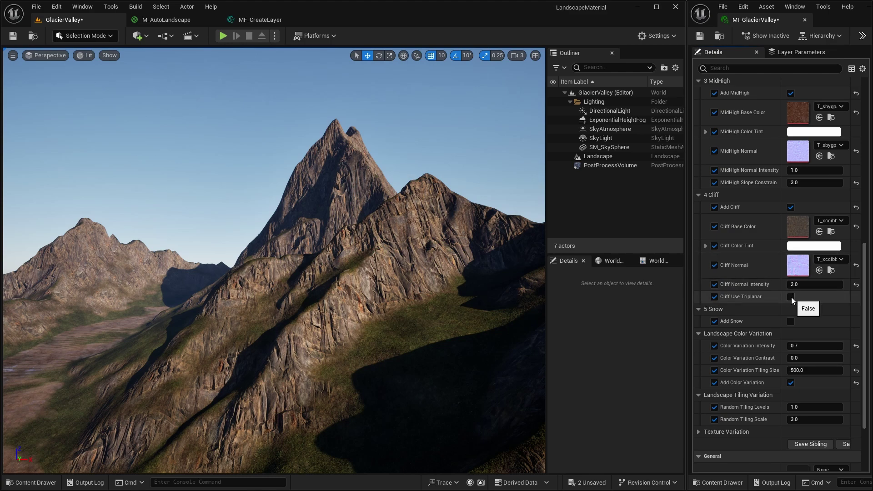
left_click(790, 296)
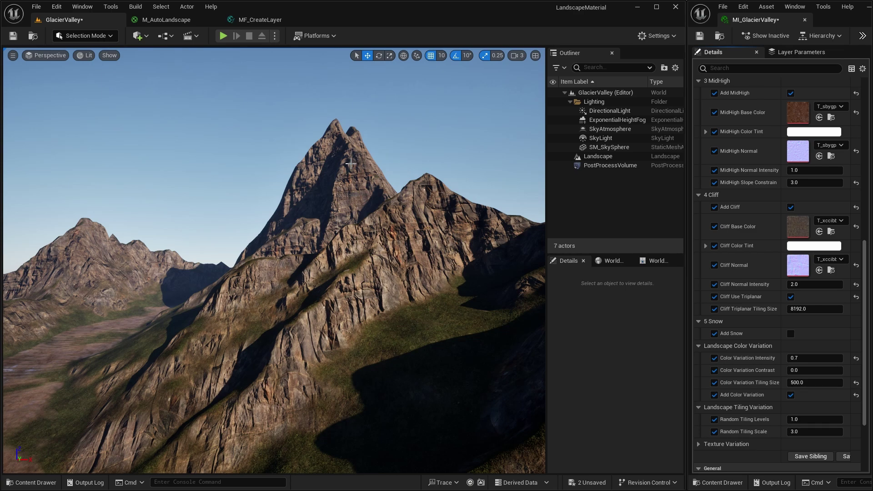
right_click_drag(351, 163, 335, 169)
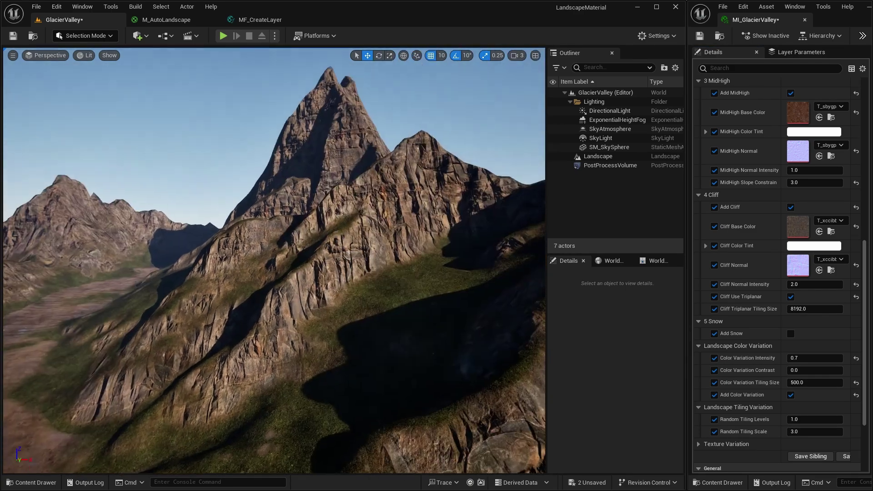
mouse_move(408, 279)
right_mouse_down()
mouse_move(400, 279)
mouse_move(408, 280)
right_mouse_up()
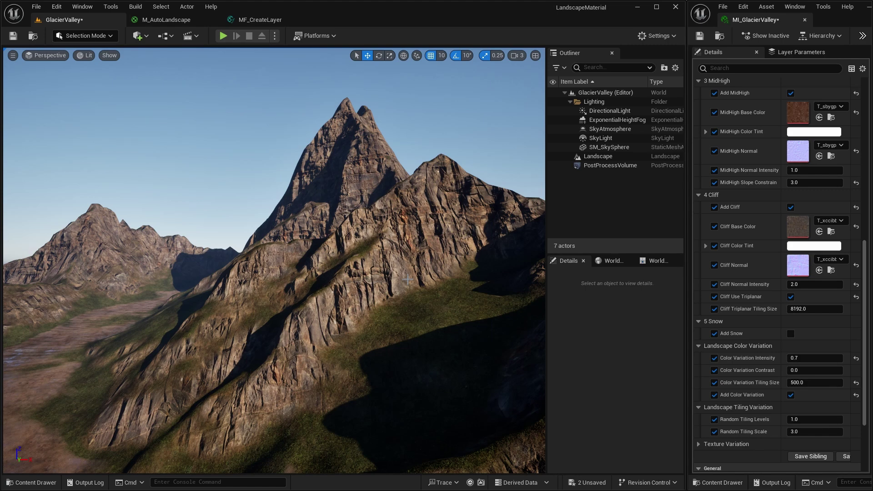
mouse_move(410, 290)
right_mouse_down()
mouse_move(394, 291)
mouse_move(416, 290)
right_mouse_up()
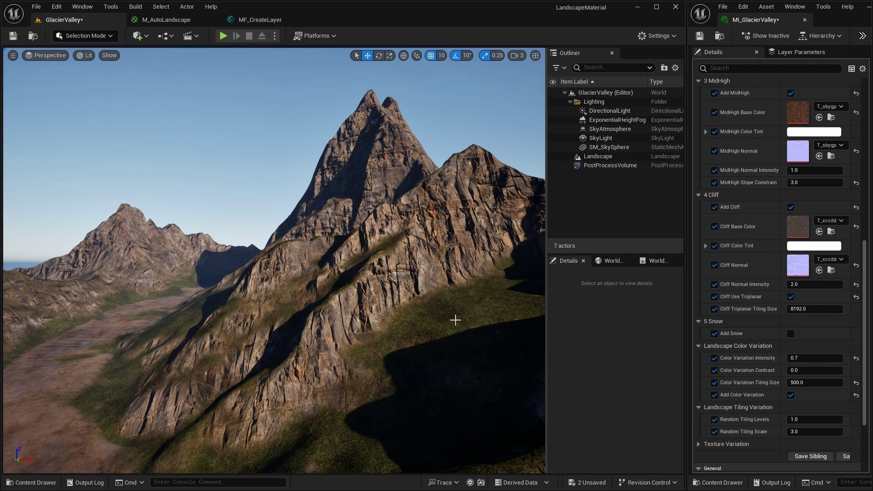
right_click_drag(454, 318, 452, 318)
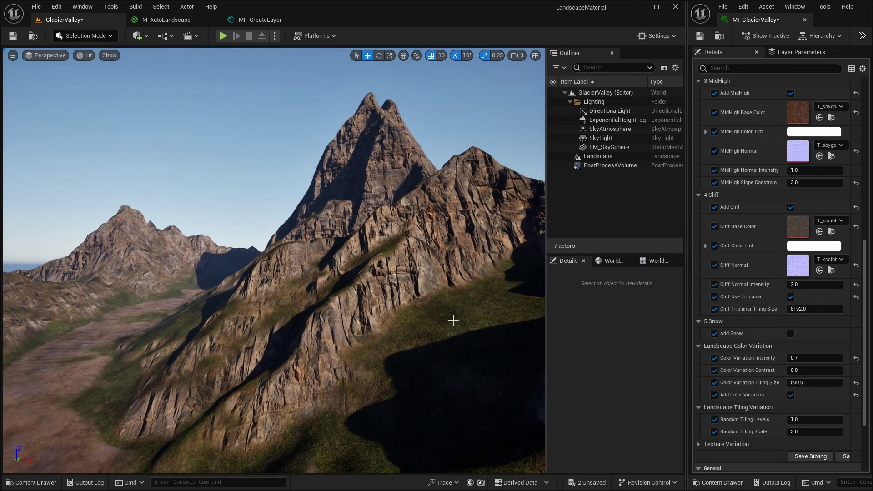